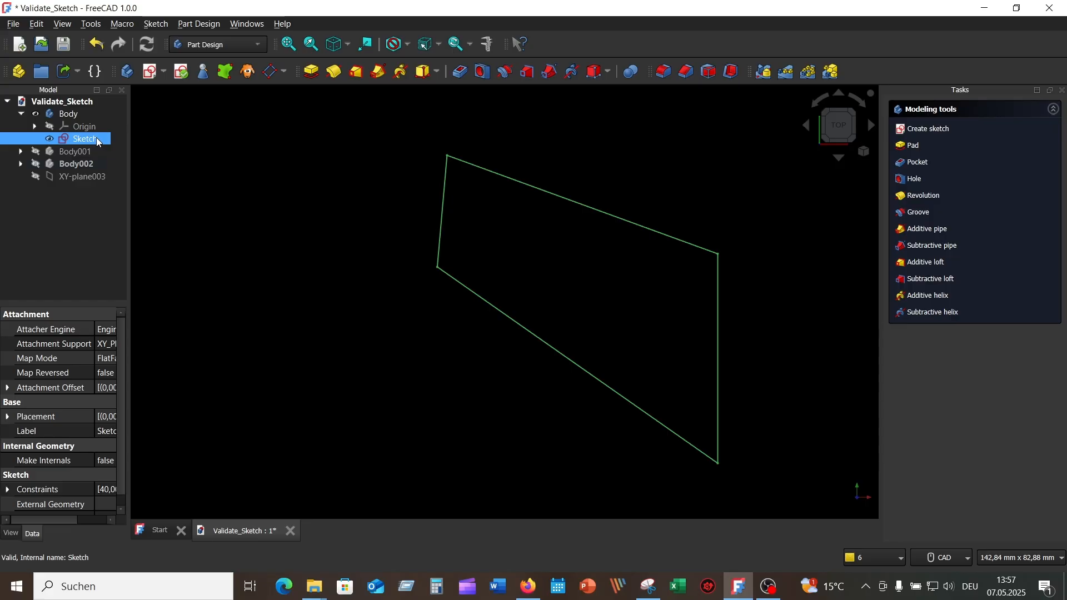
- Validate the first body's sketch for missing coincidences, invalid constraints, degenerated geometry and reversed external geometry, and close the validation
left_click(182, 75)
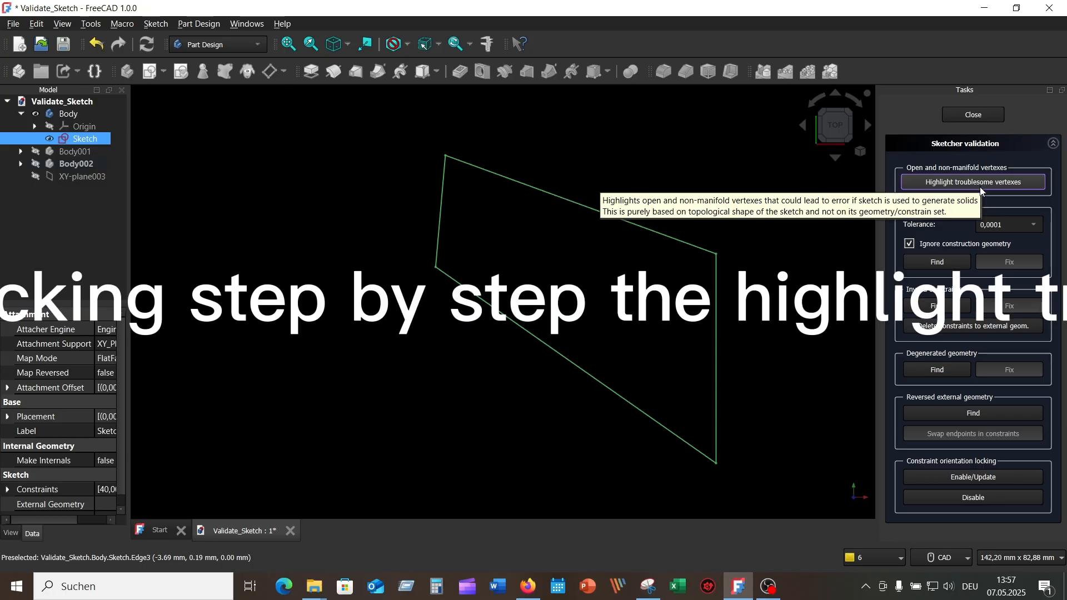
left_click(924, 263)
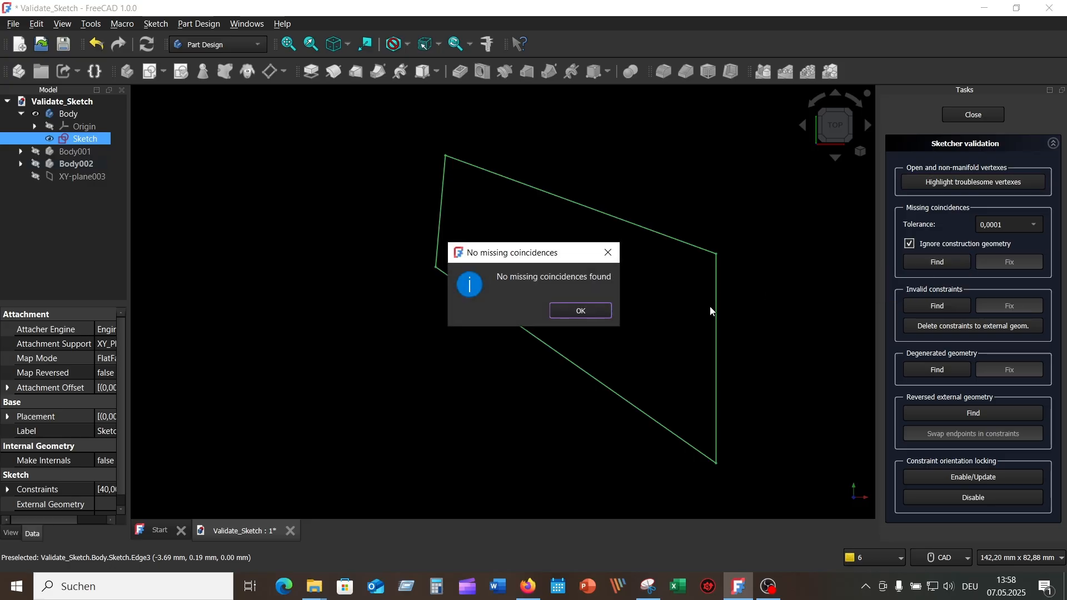
left_click(590, 311)
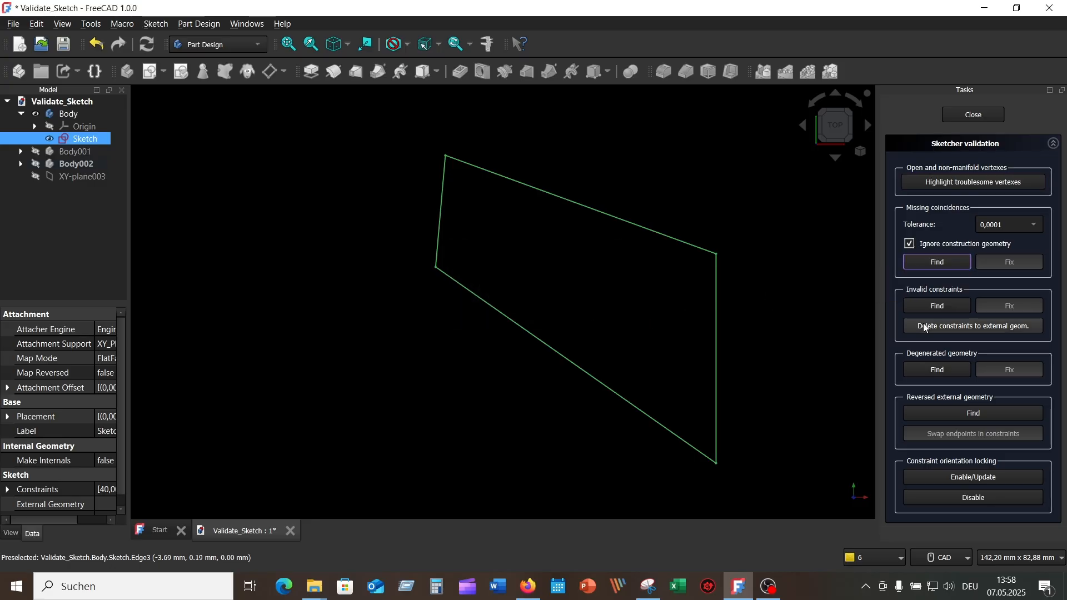
left_click(942, 306)
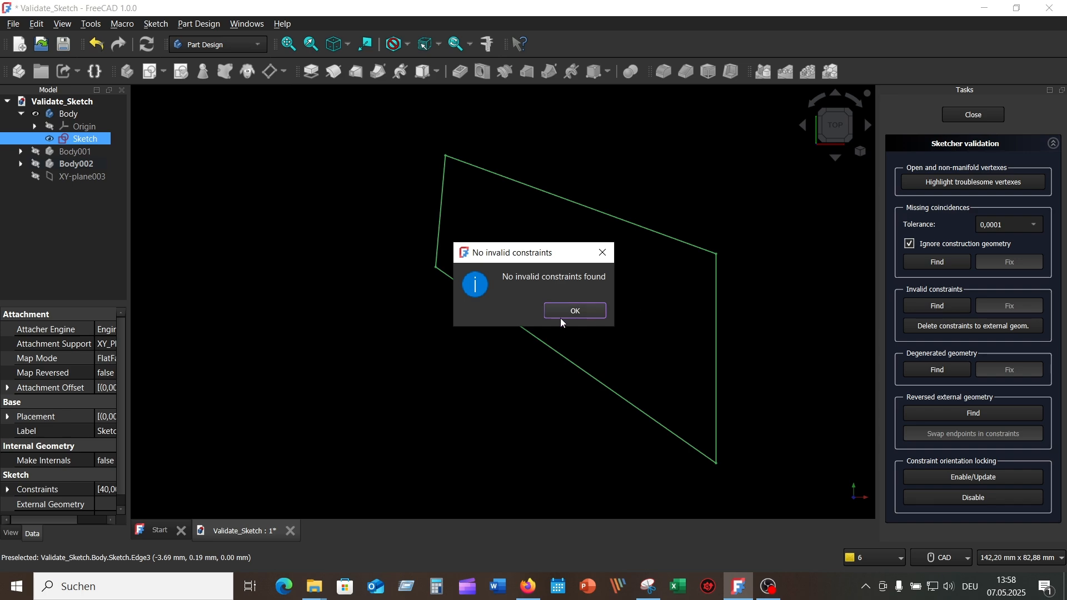
left_click(582, 312)
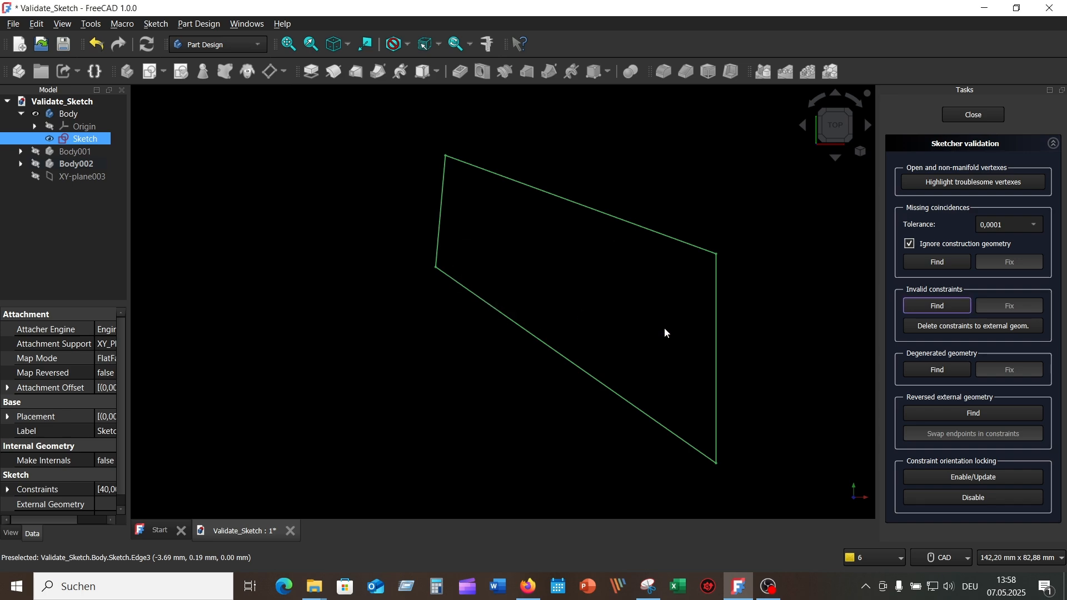
left_click(942, 370)
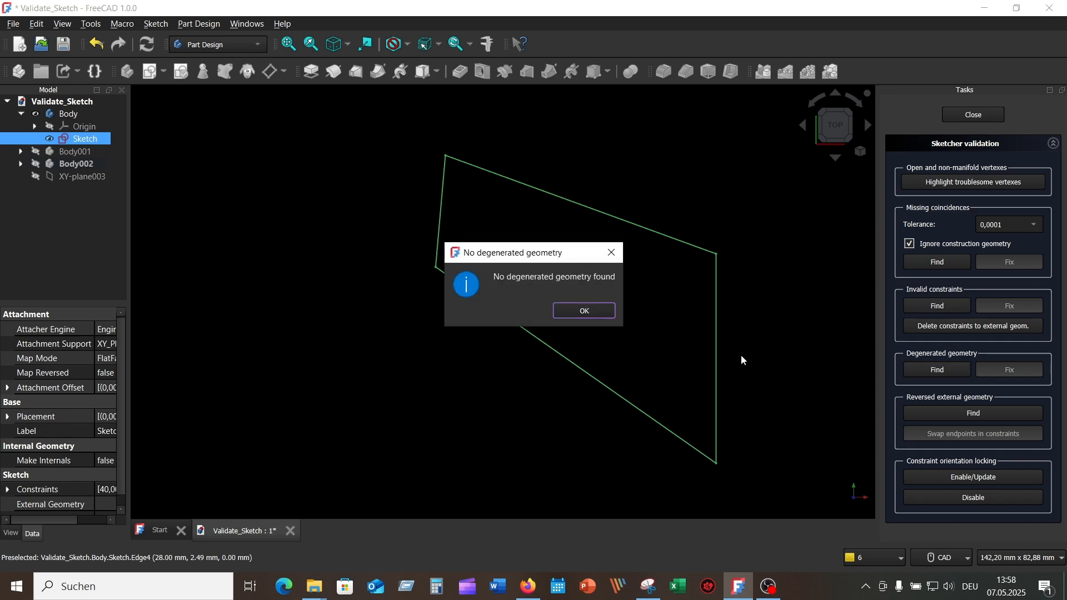
left_click(589, 311)
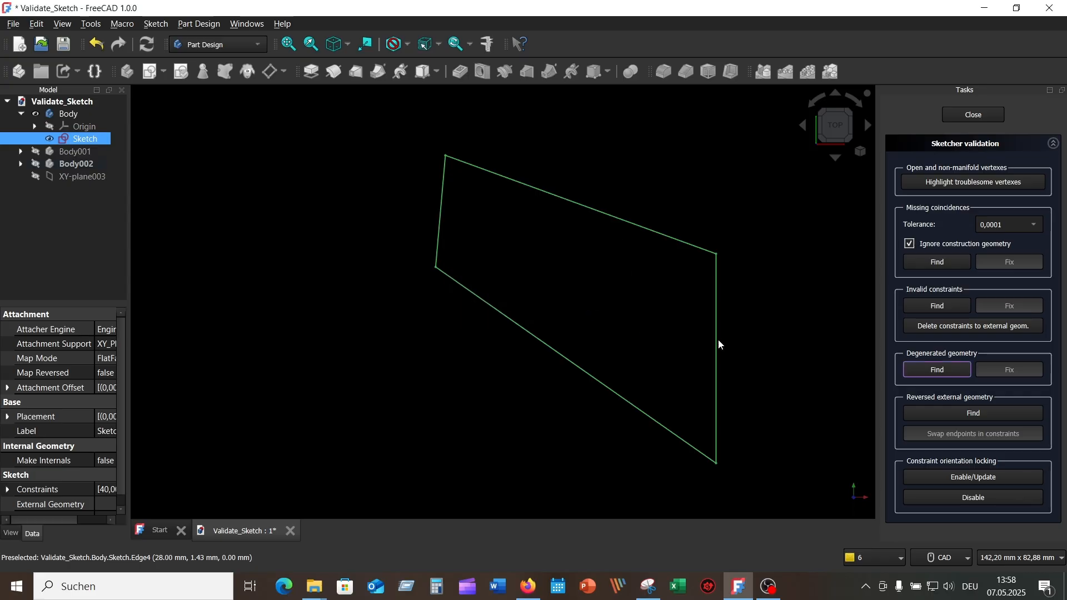
left_click(959, 415)
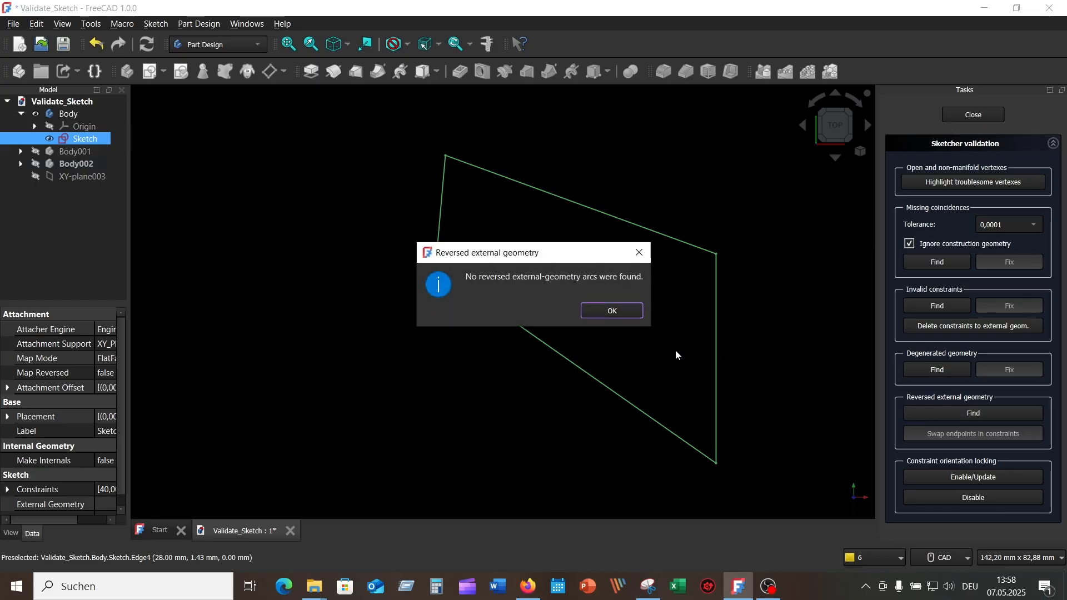
left_click(624, 312)
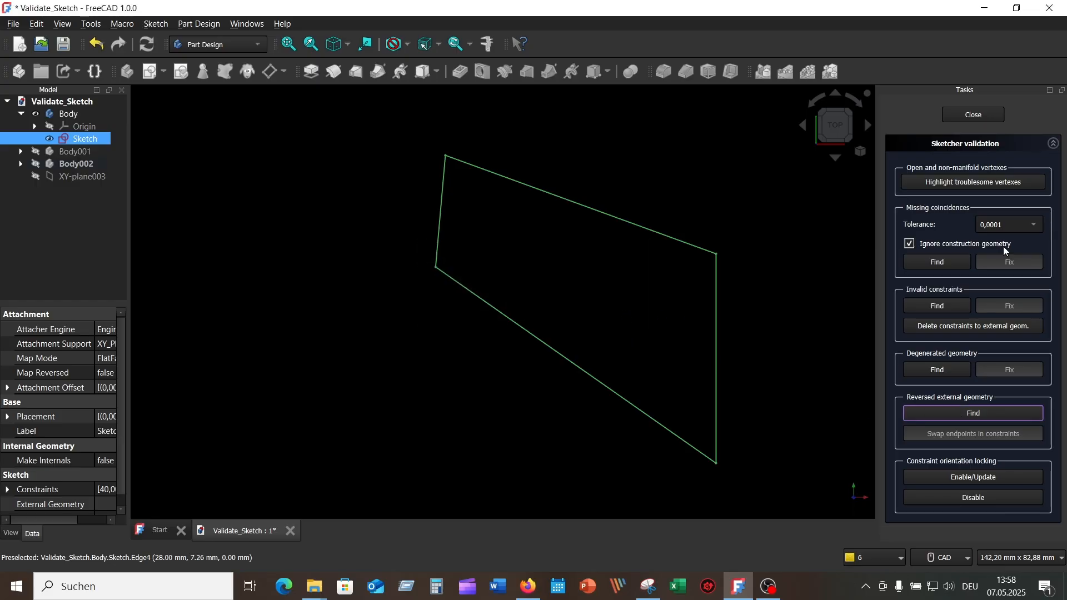
left_click(973, 115)
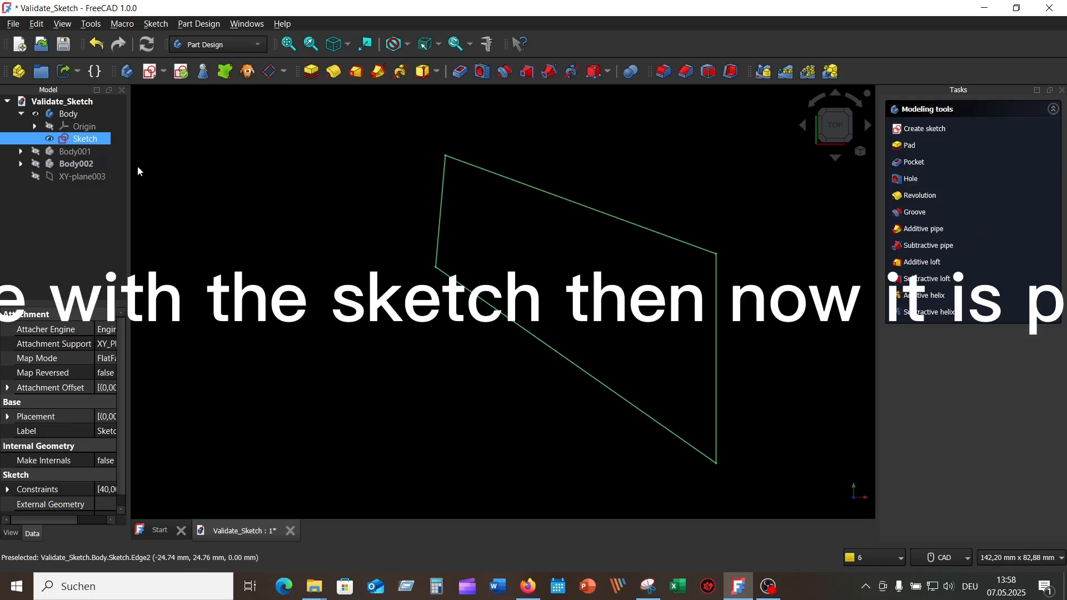
- Try to pad the validated sketch, and set Body as the active body
left_click(312, 73)
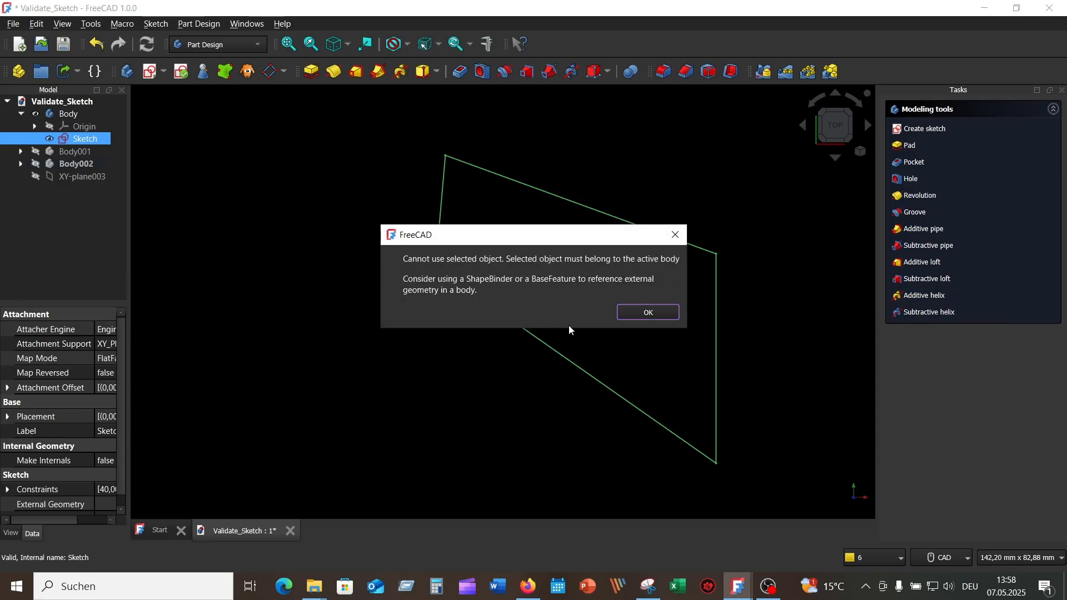
left_click(645, 312)
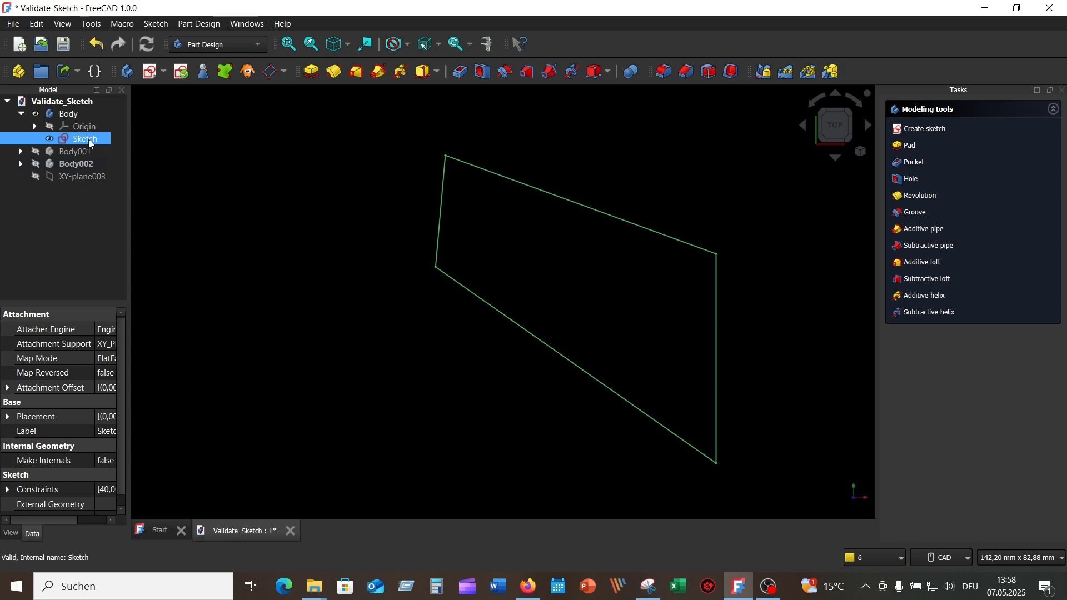
left_click(72, 114)
right_click(73, 115)
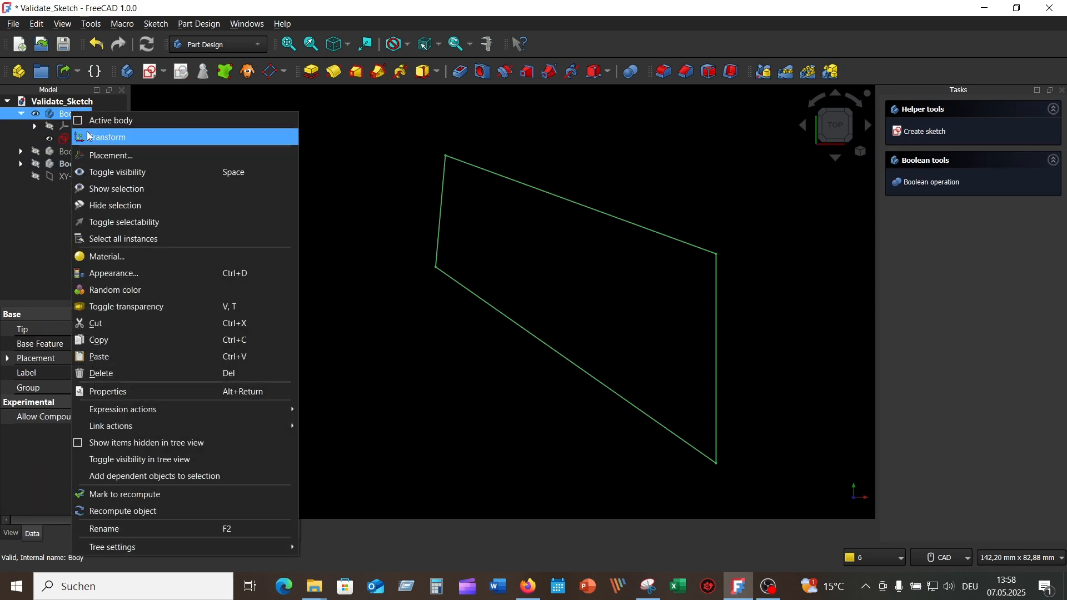
left_click(78, 122)
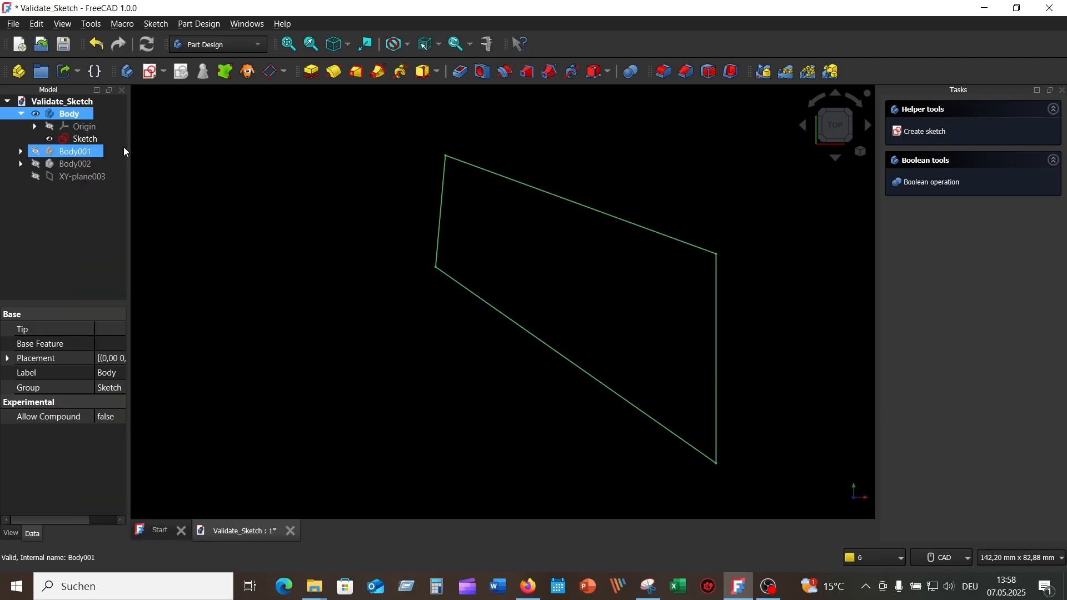
- Pad the sketch in Body to a length of 15 mm
left_click(93, 140)
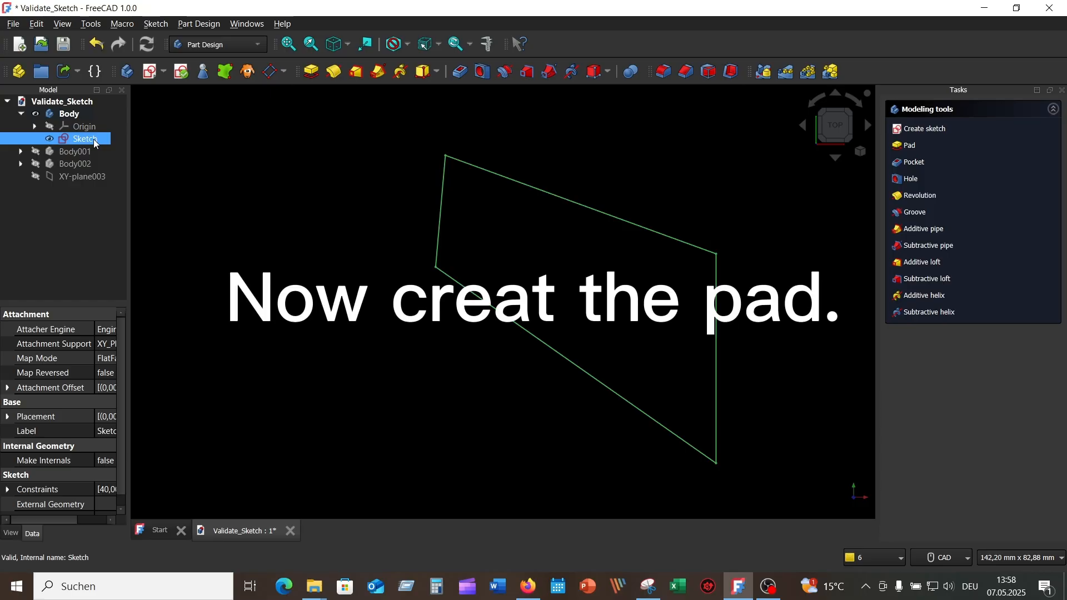
left_click(312, 71)
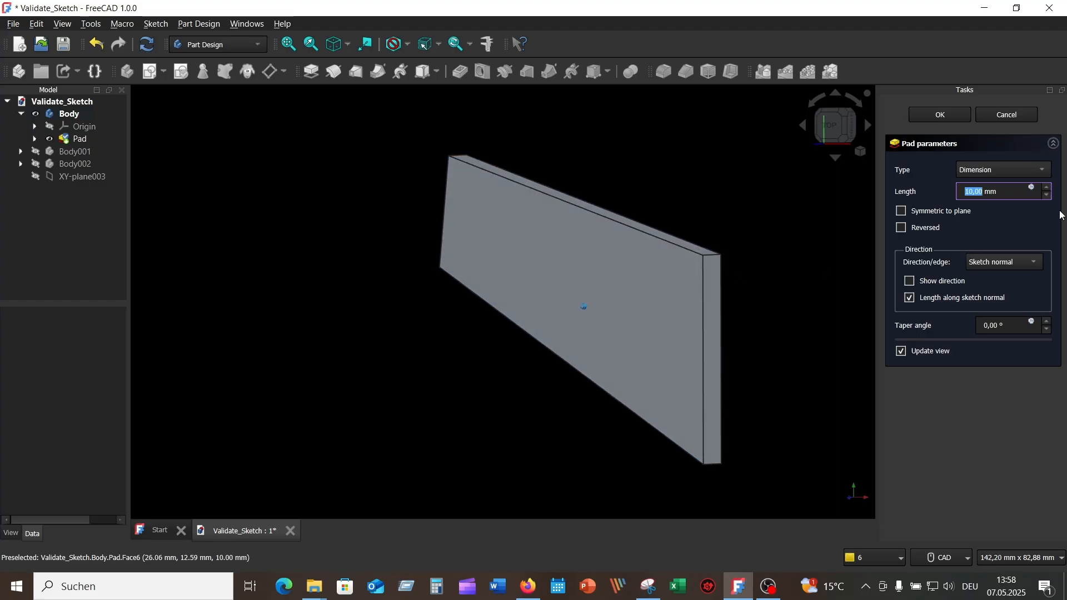
type("15")
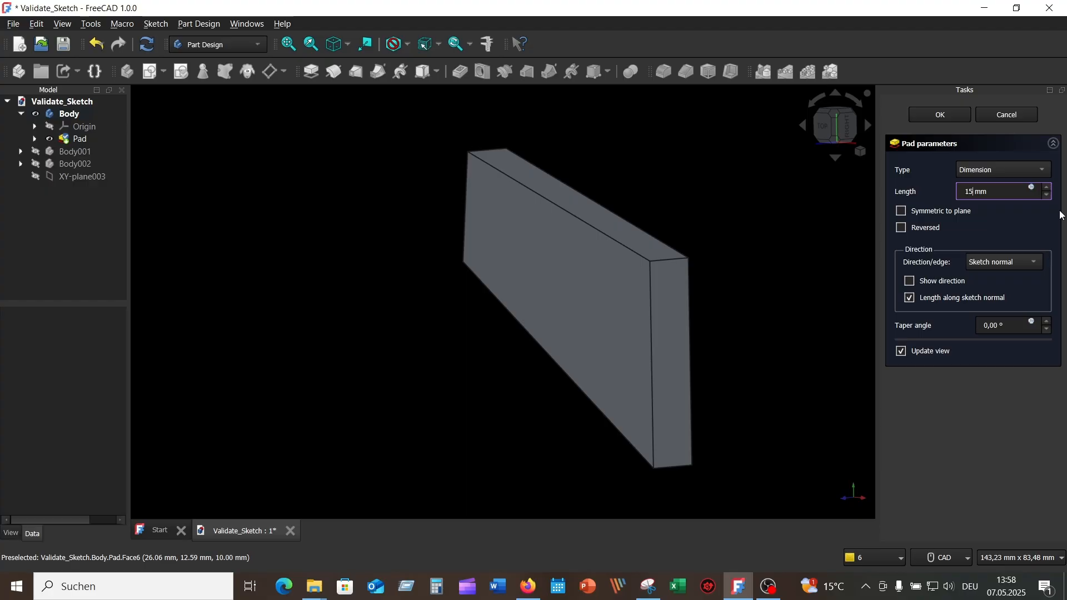
key("Return")
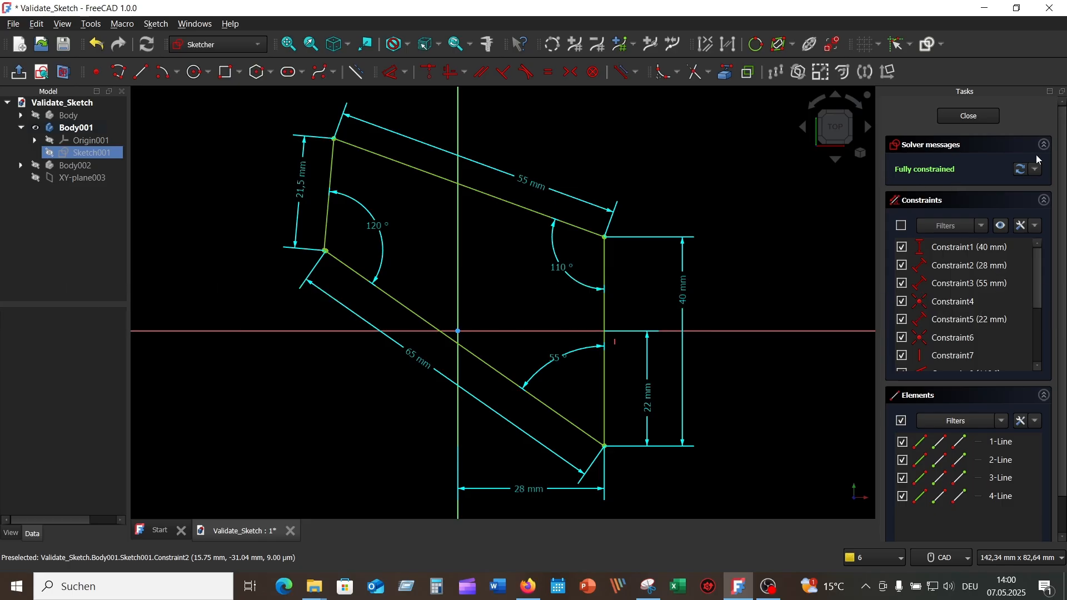
- Finish editing Sketch001 in Body001 and open the sketch validation for it
left_click(980, 119)
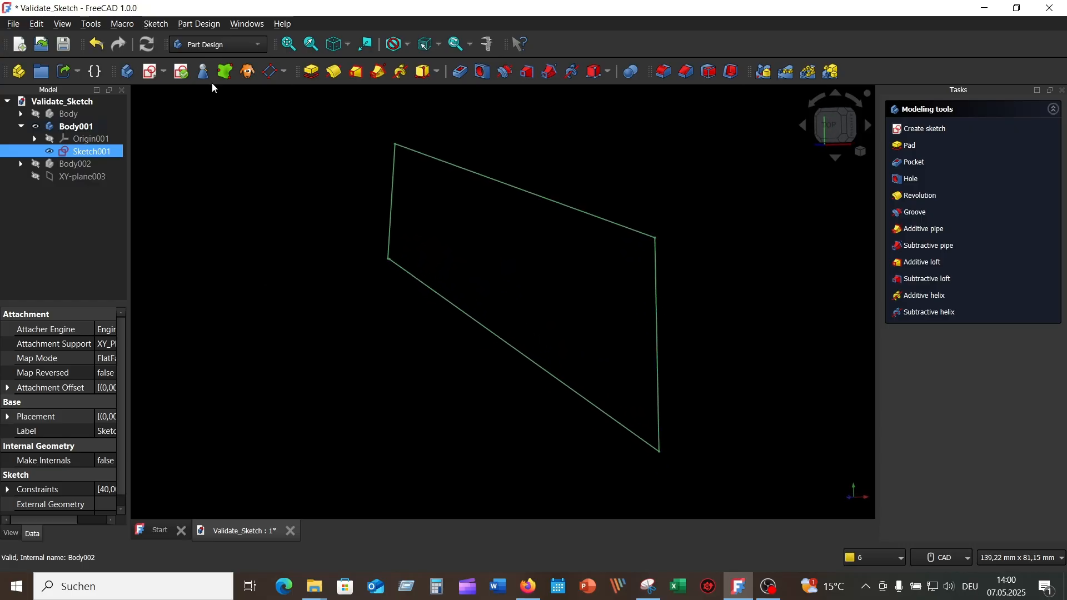
left_click(182, 77)
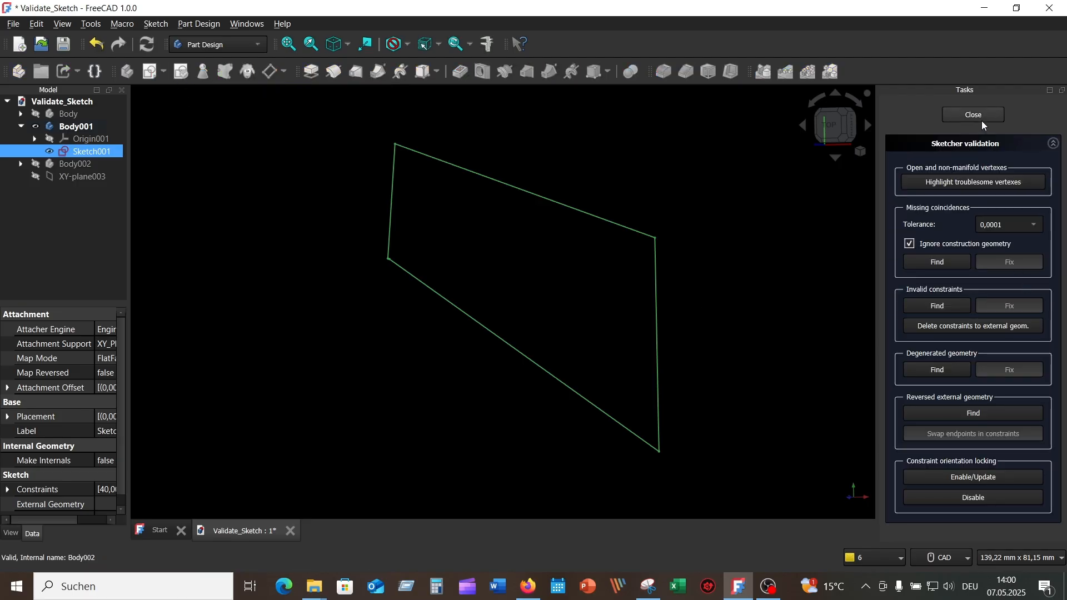
left_click(973, 115)
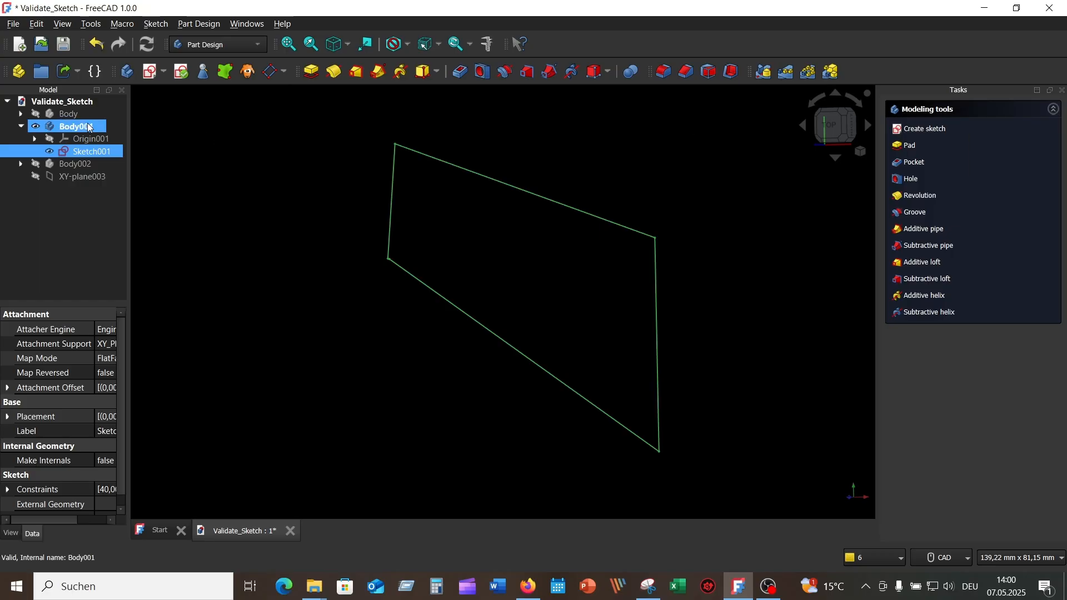
left_click(156, 24)
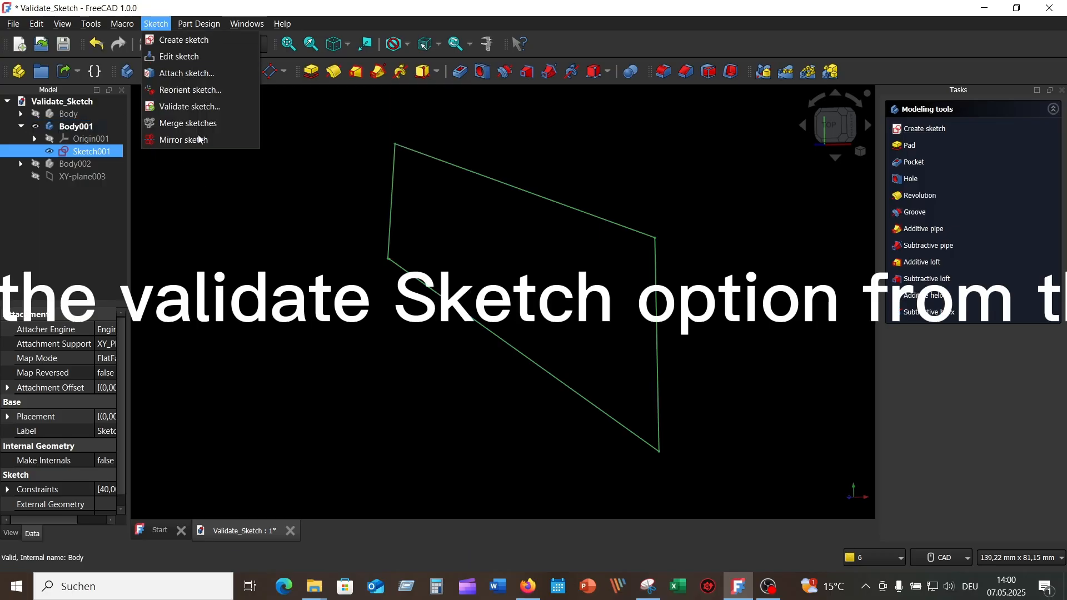
left_click(200, 108)
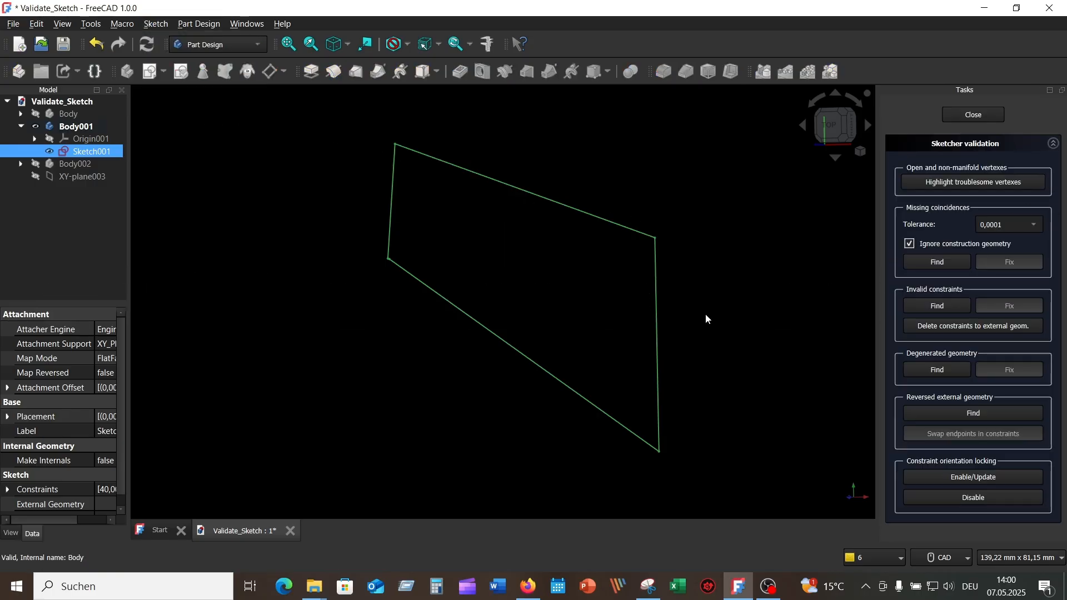
- Highlight the troublesome vertexes of Sketch001 and examine the marked corner up close
left_click(971, 183)
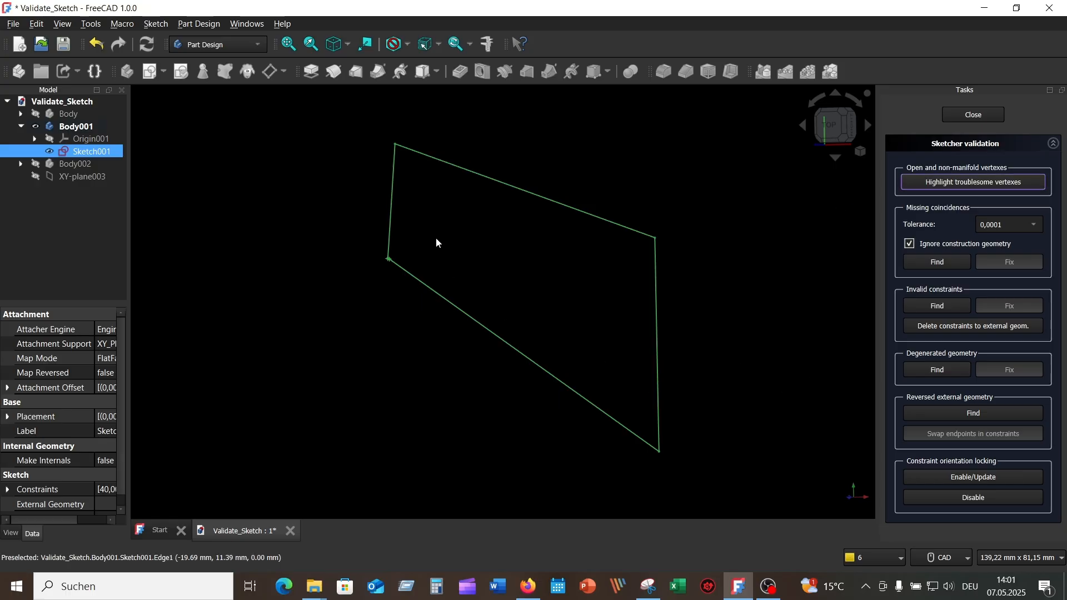
scroll(411, 249, "up", 3)
scroll(411, 250, "up", 6)
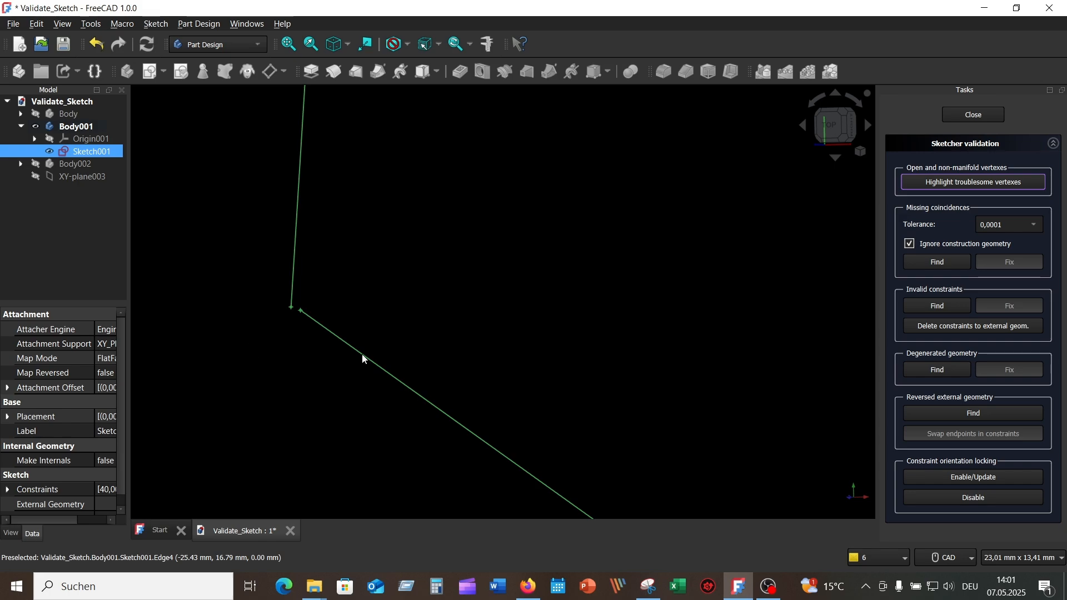
scroll(578, 274, "down", 6)
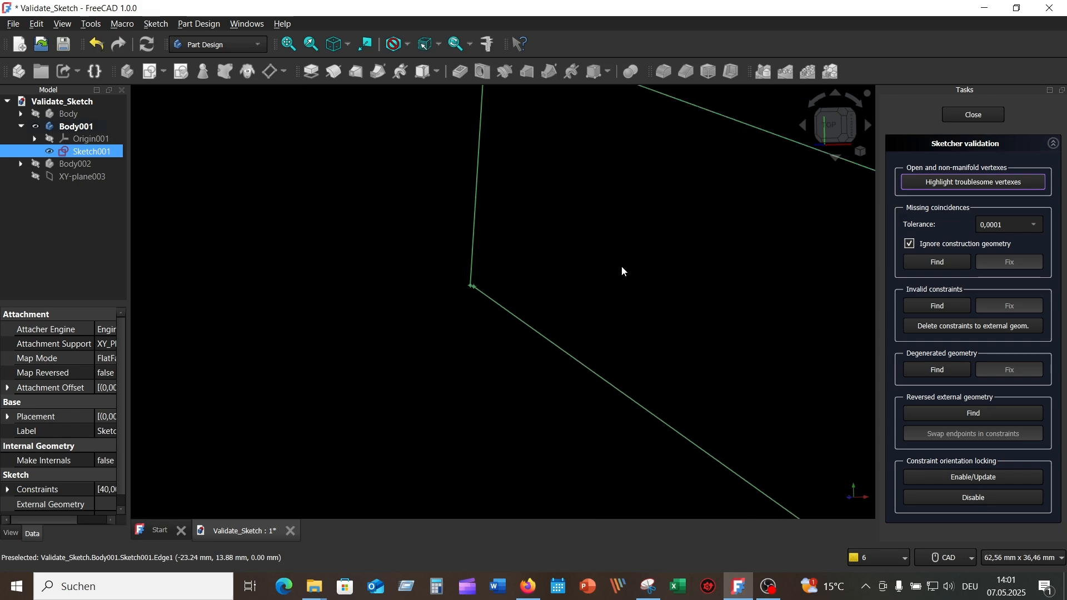
scroll(735, 286, "down", 2)
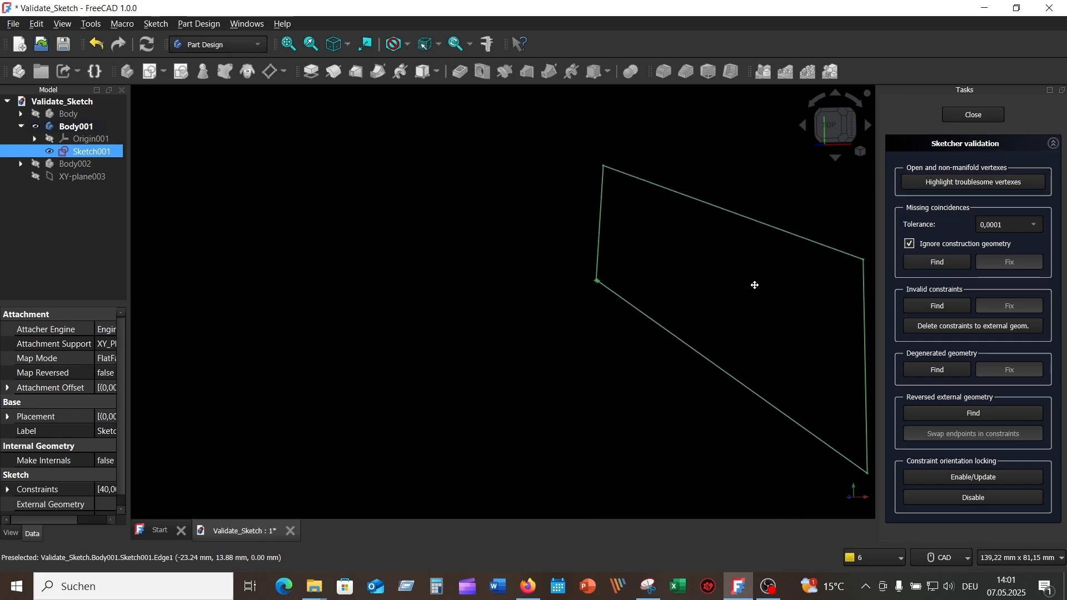
mouse_move(753, 285)
middle_mouse_down()
mouse_move(547, 245)
mouse_move(553, 257)
middle_mouse_up()
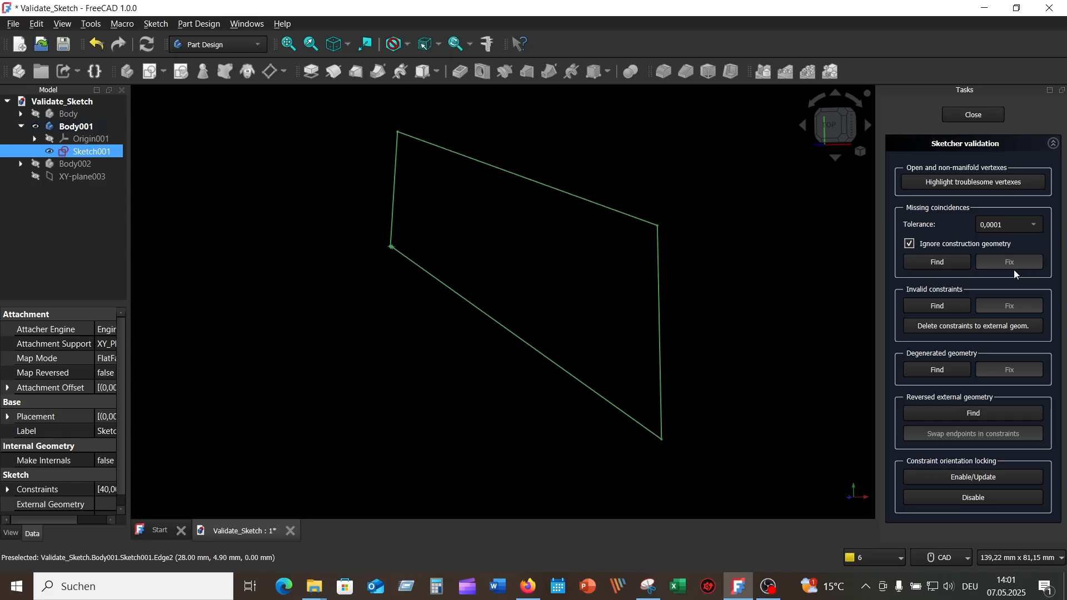
- Check Sketch001 for missing coincidences, invalid constraints, degenerated geometry and reversed external geometry, and close the validation
left_click(937, 263)
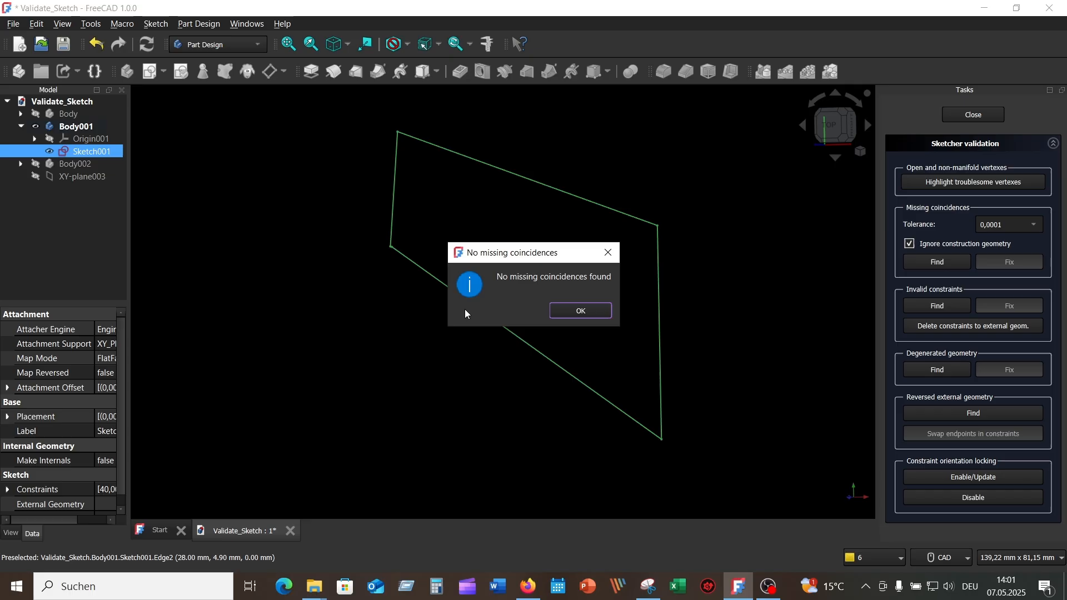
left_click(586, 312)
left_click(937, 306)
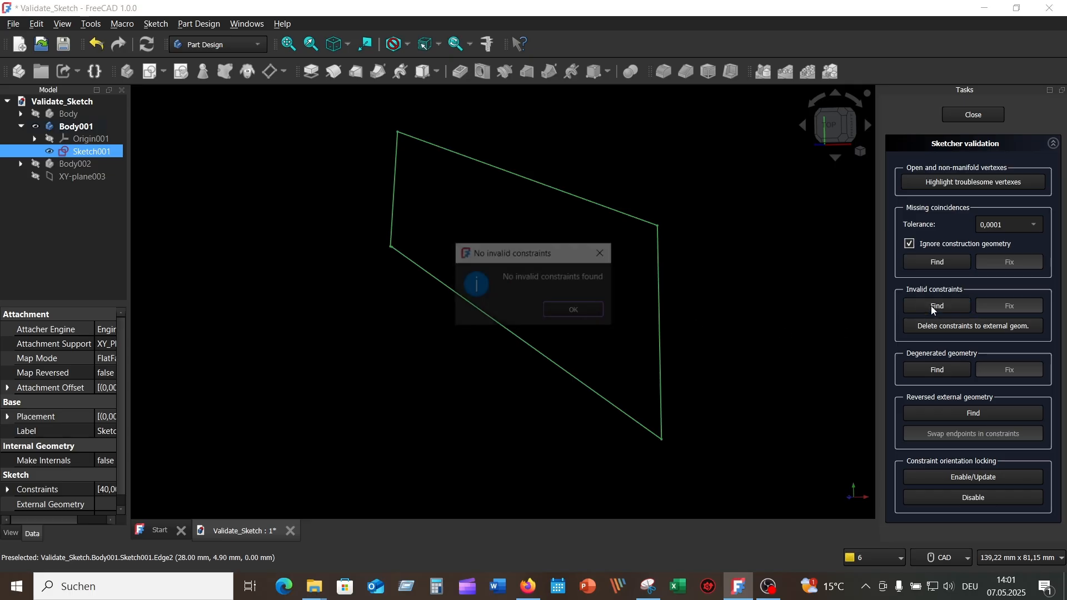
left_click(591, 311)
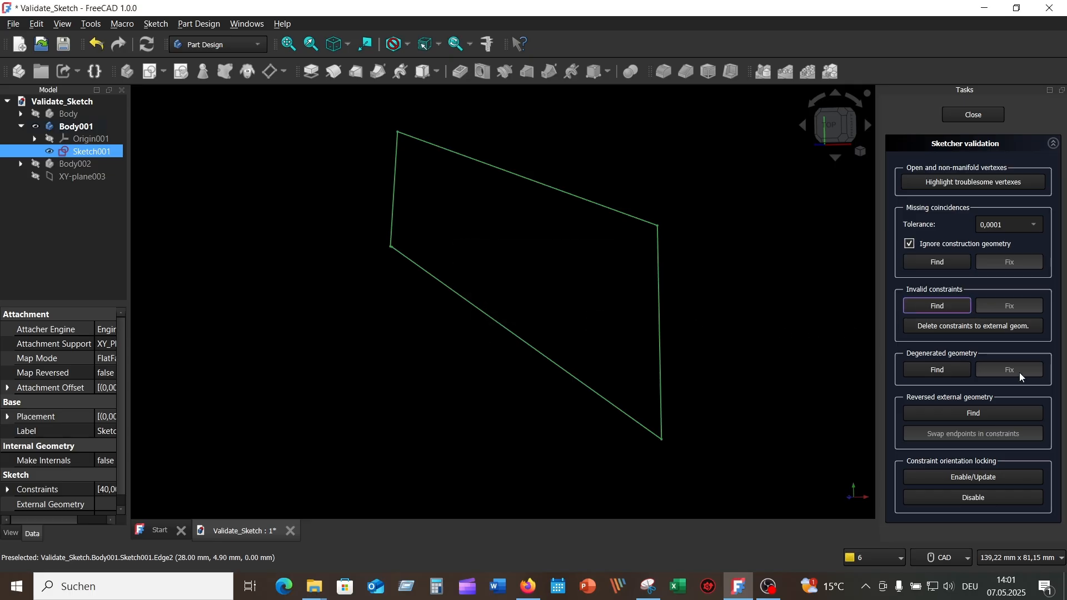
left_click(925, 369)
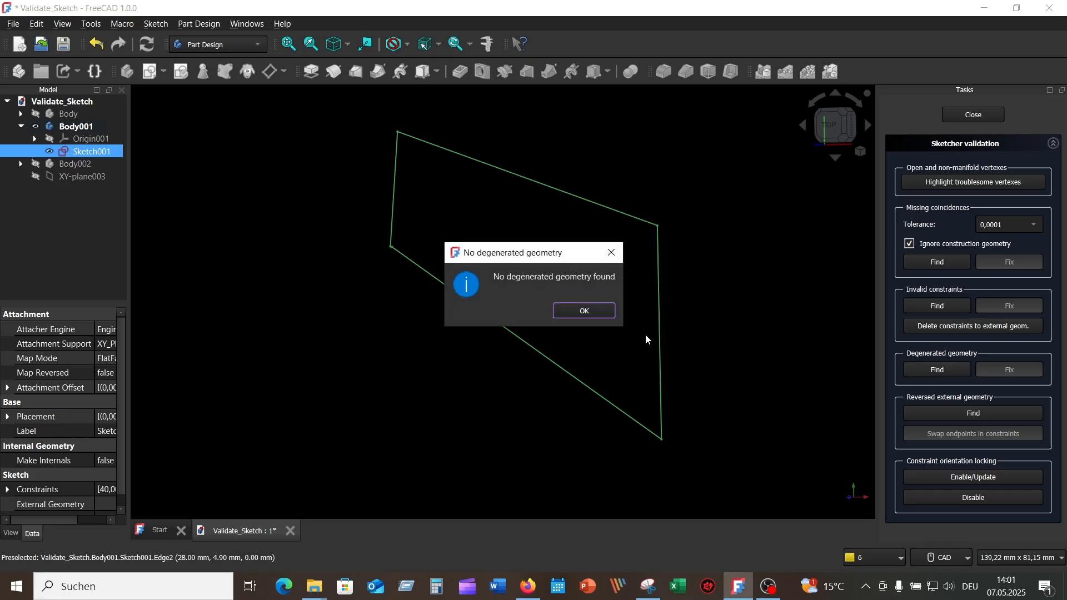
left_click(596, 310)
left_click(960, 415)
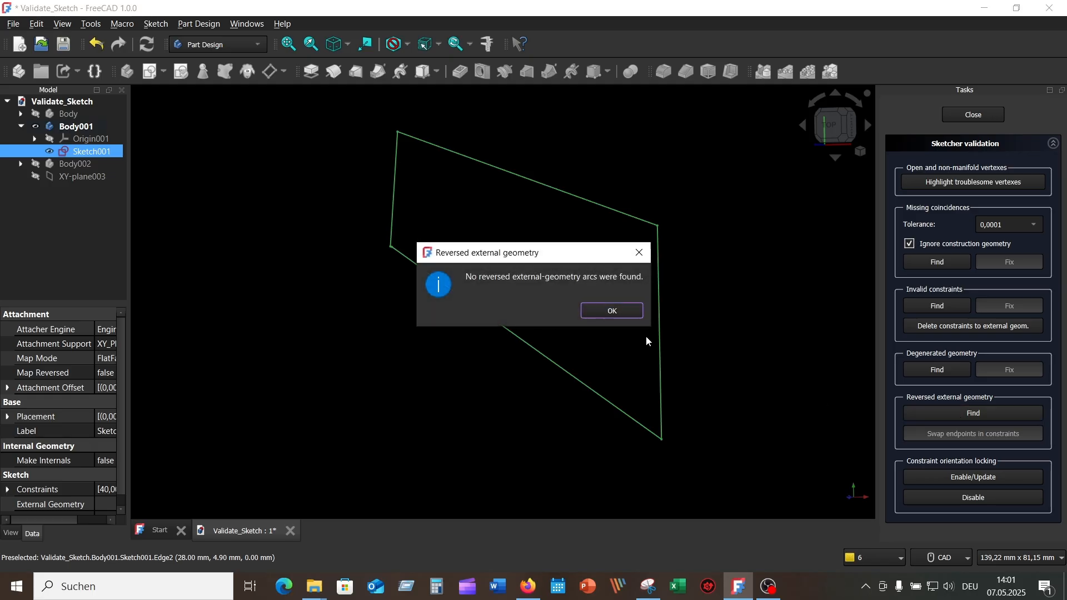
left_click(628, 309)
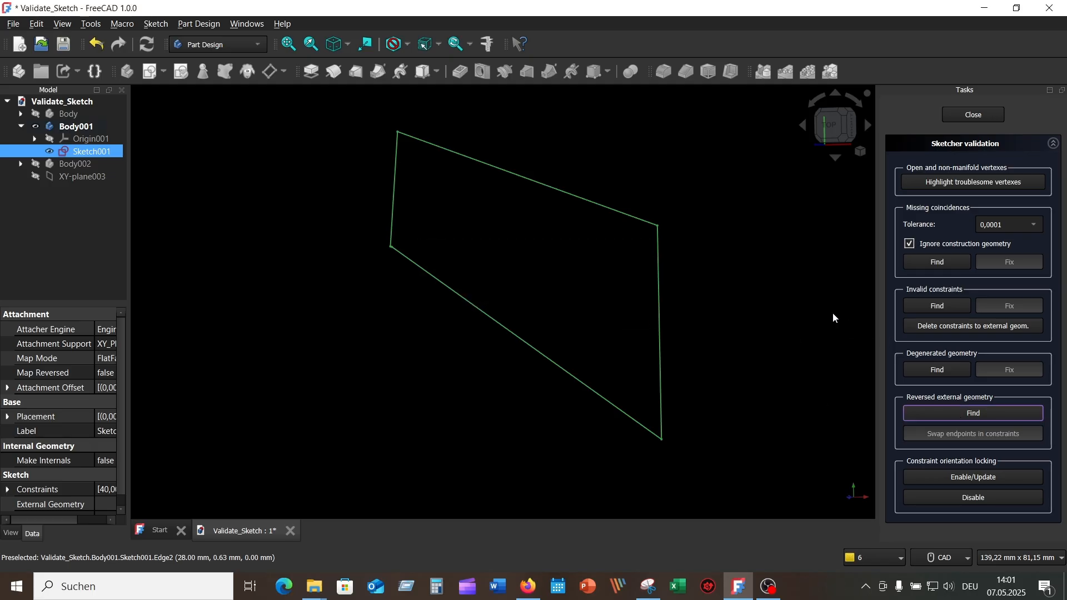
left_click(977, 116)
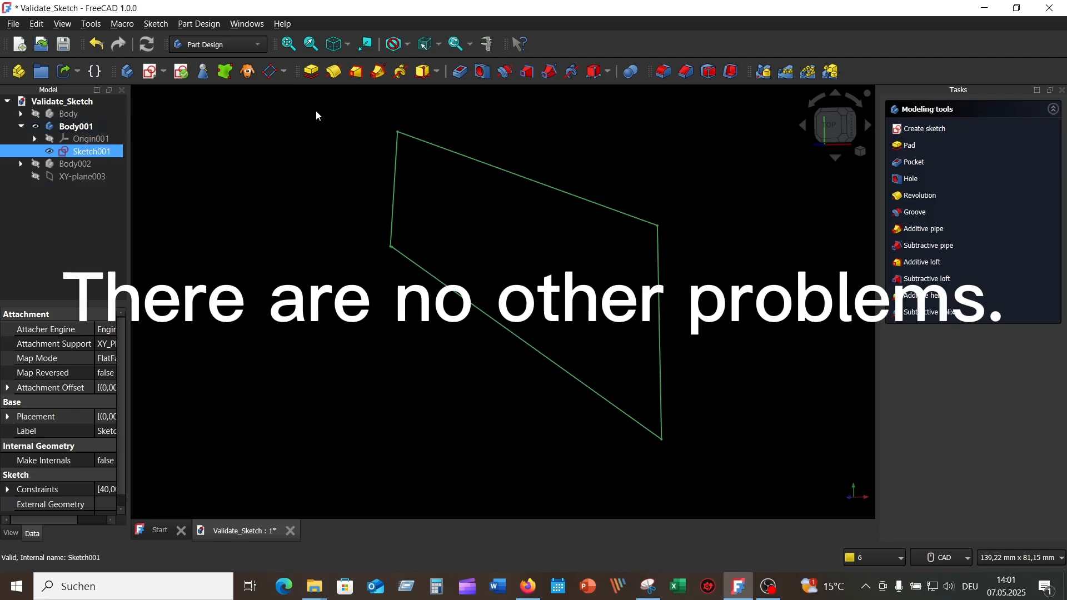
- Try to pad Sketch001 in Body001 with the default length of 10 mm
left_click(312, 72)
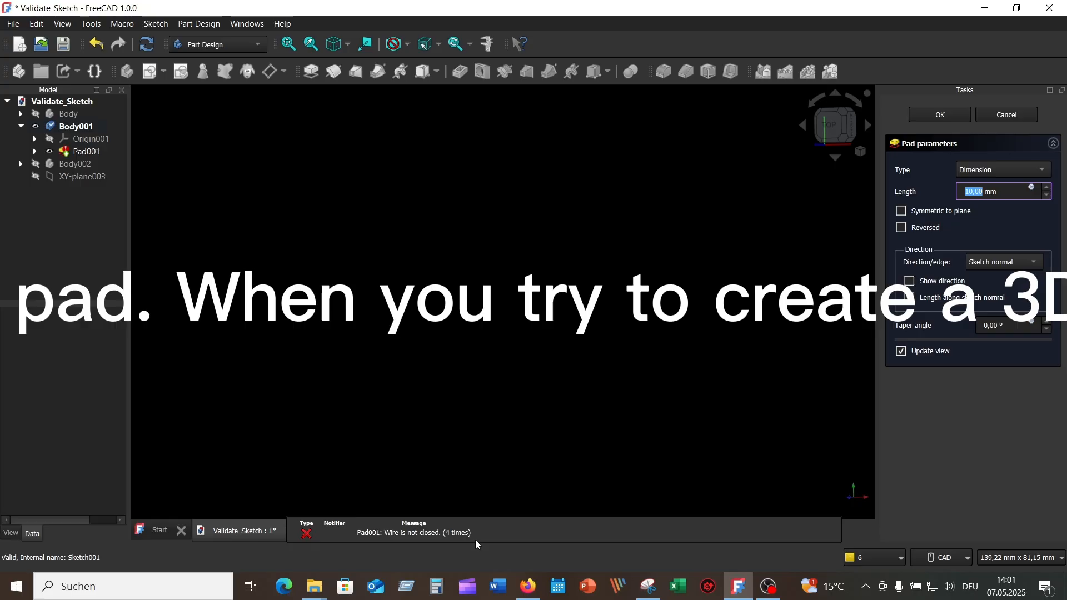
left_click(862, 152)
left_click(892, 217)
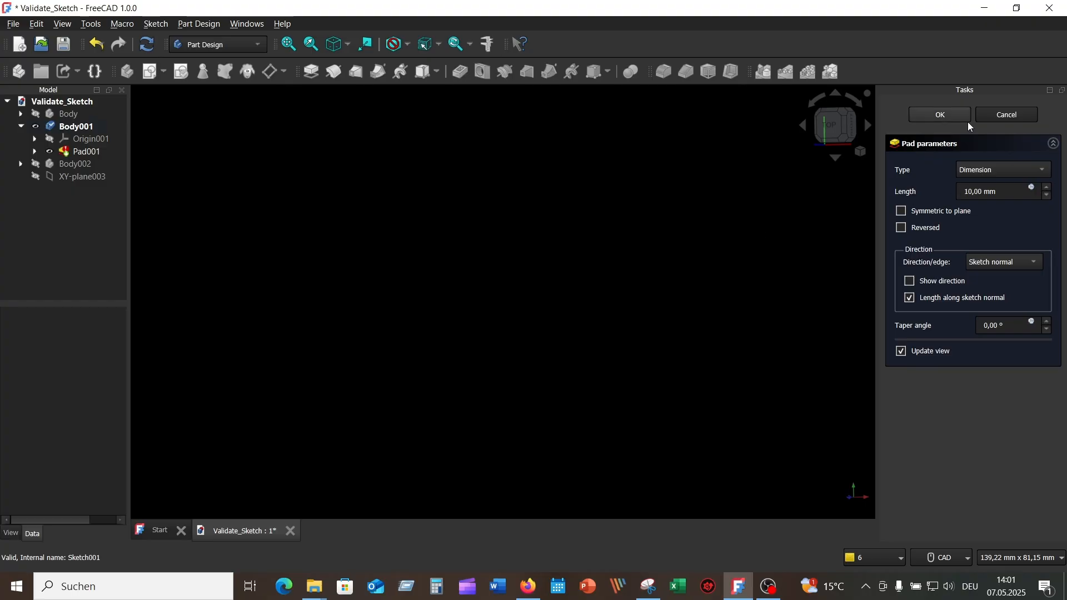
left_click(1007, 115)
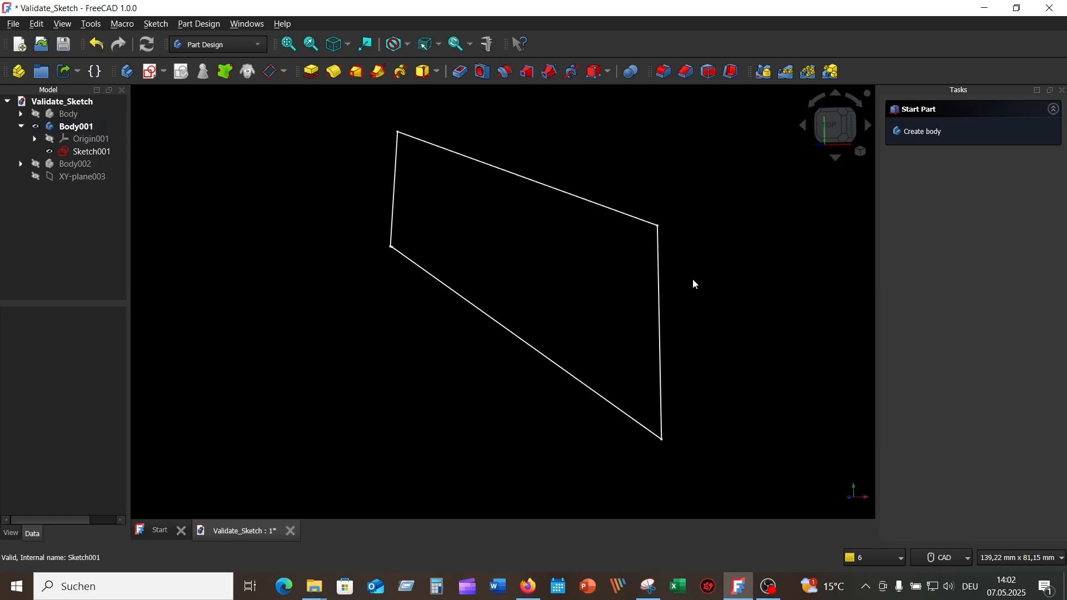
- Open Sketch001 for editing and delete the 65 mm and 21.5 mm length constraints on the lines meeting at the open corner
left_click(105, 152)
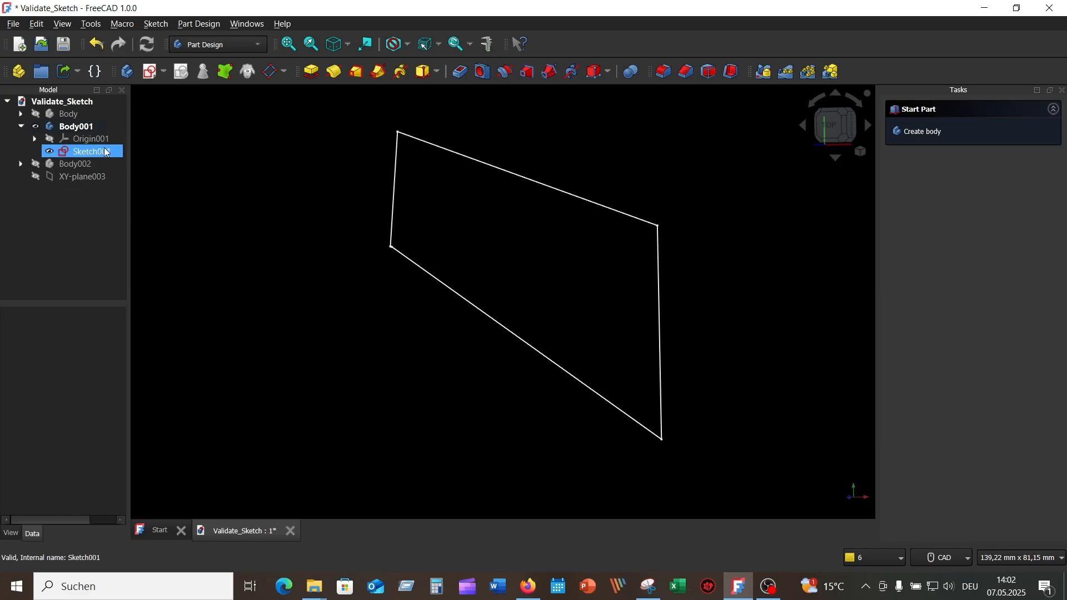
double_click(104, 151)
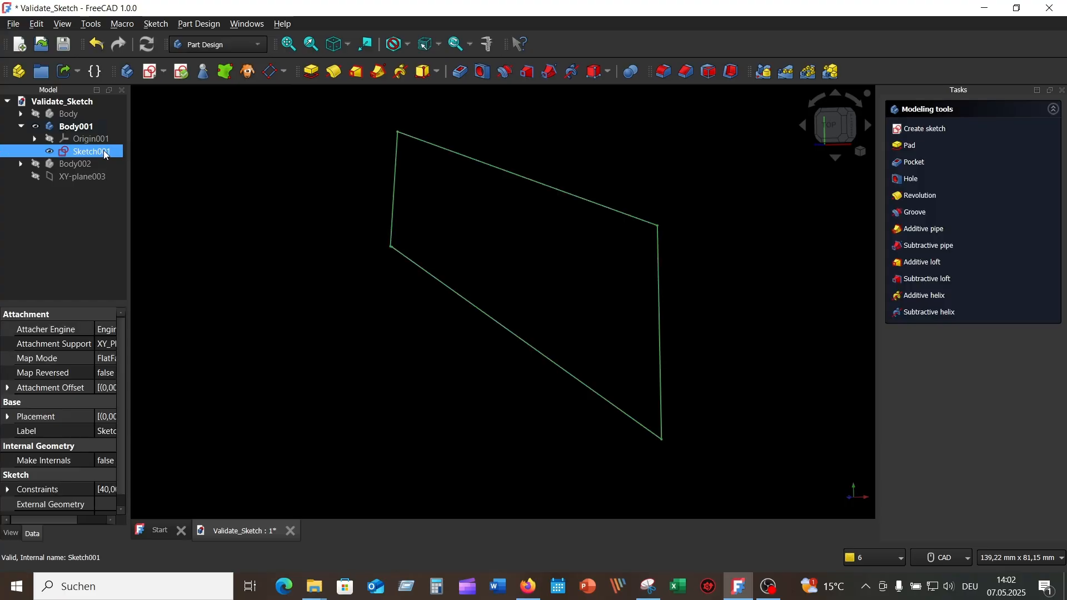
scroll(465, 232, "up", 5)
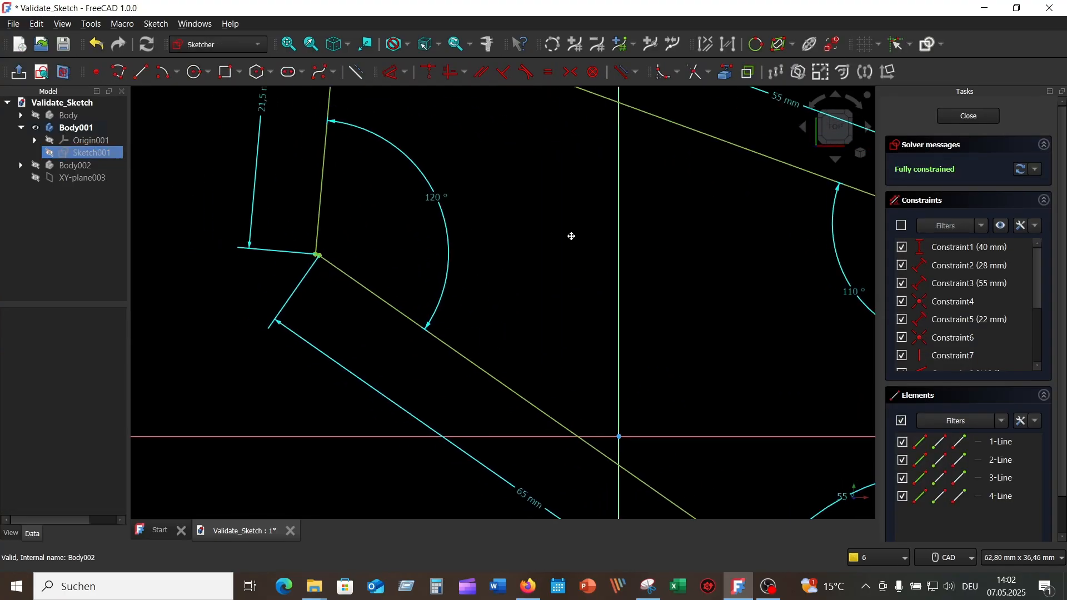
scroll(510, 294, "up", 3)
scroll(611, 278, "down", 5)
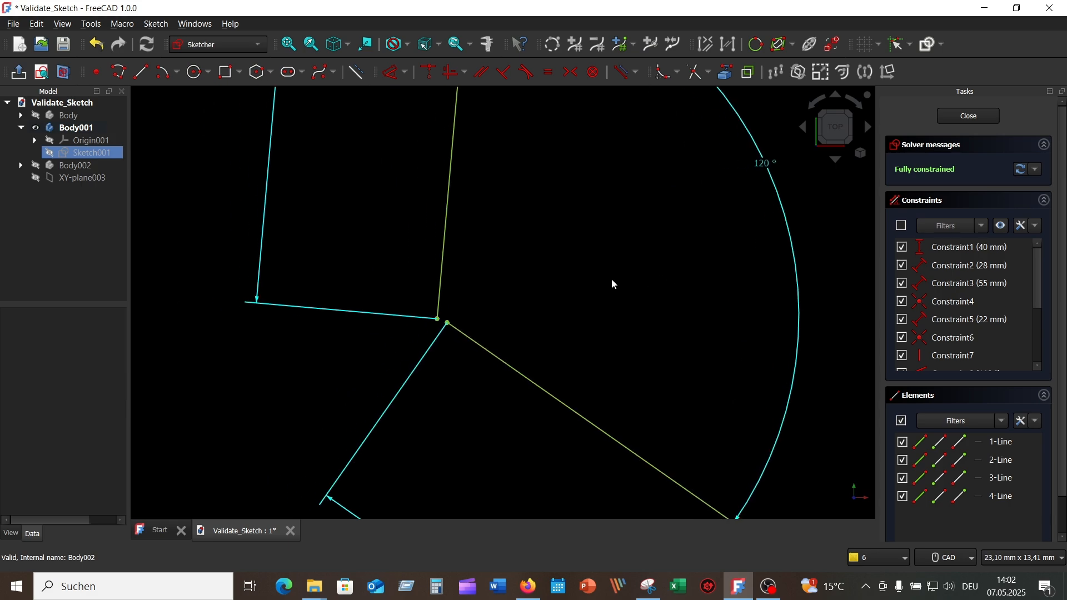
scroll(698, 308, "down", 1)
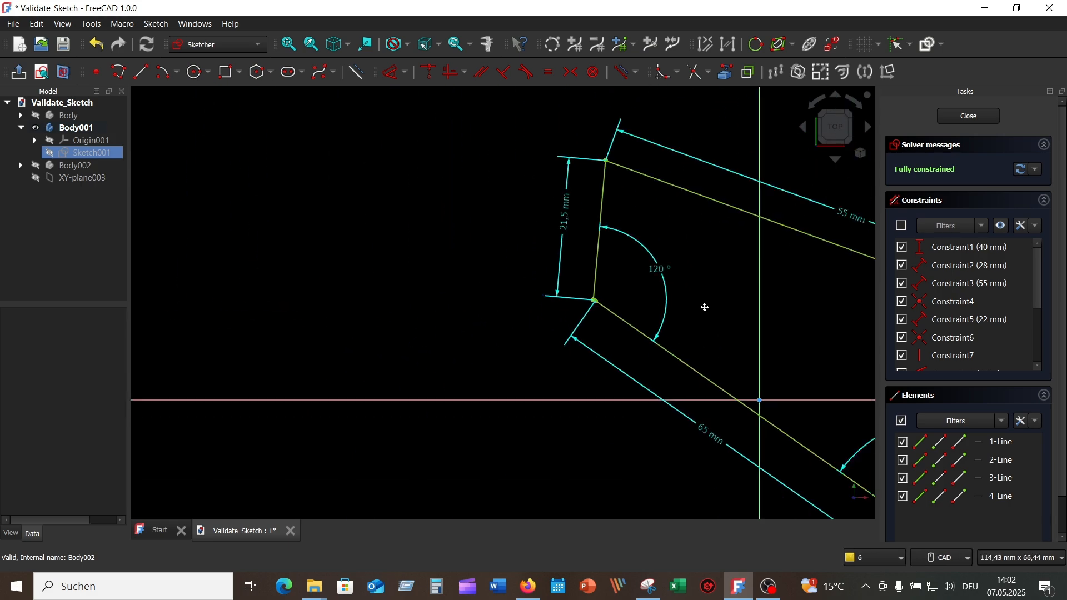
mouse_move(705, 307)
middle_mouse_down()
mouse_move(415, 263)
mouse_move(423, 255)
middle_mouse_up()
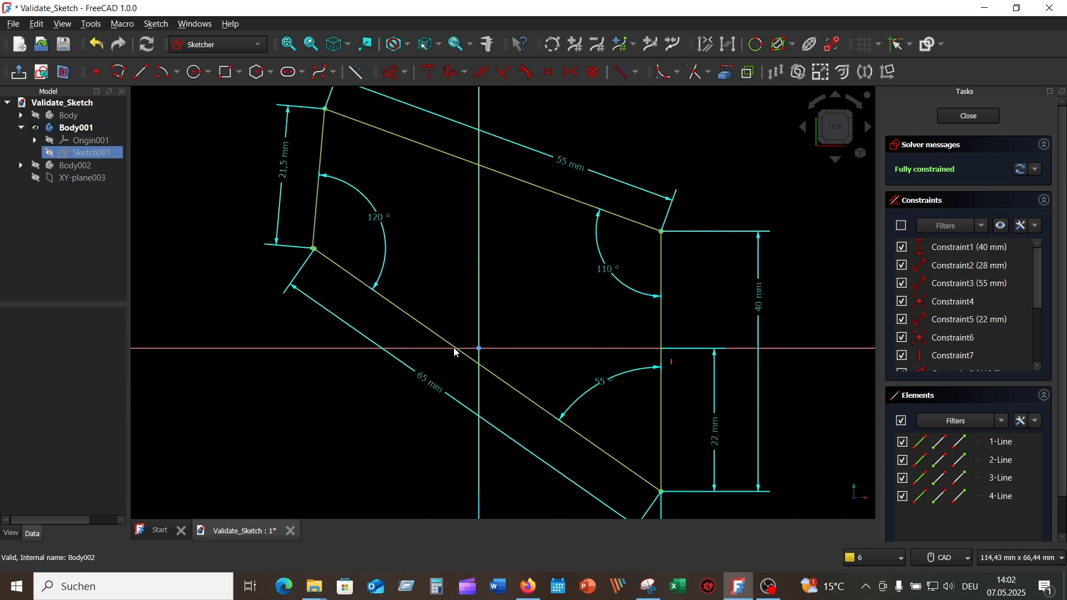
left_click(432, 382)
key("Delete")
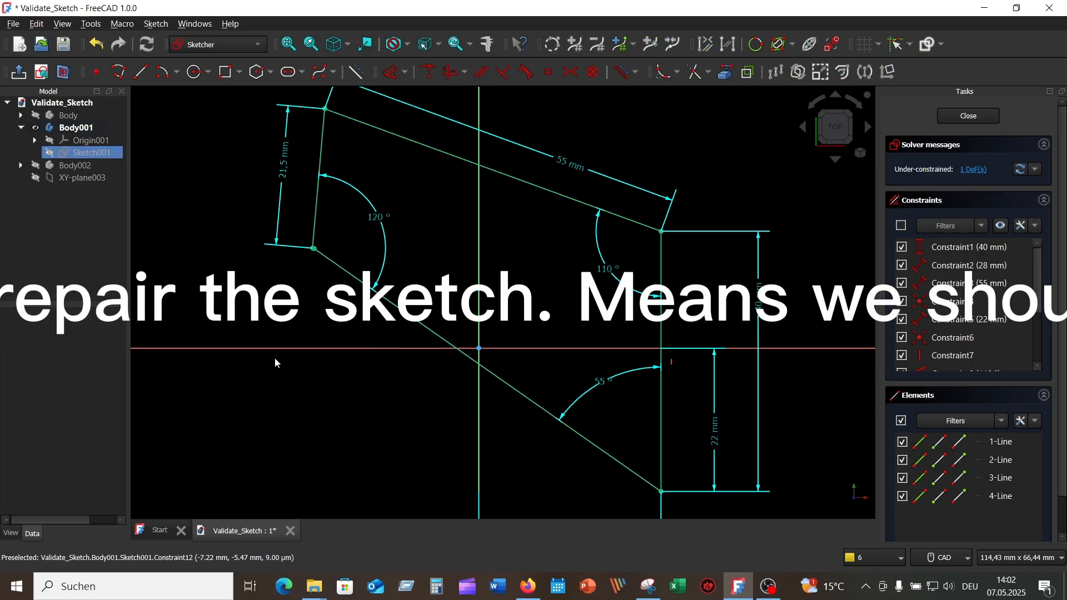
left_click(283, 170)
key("Delete")
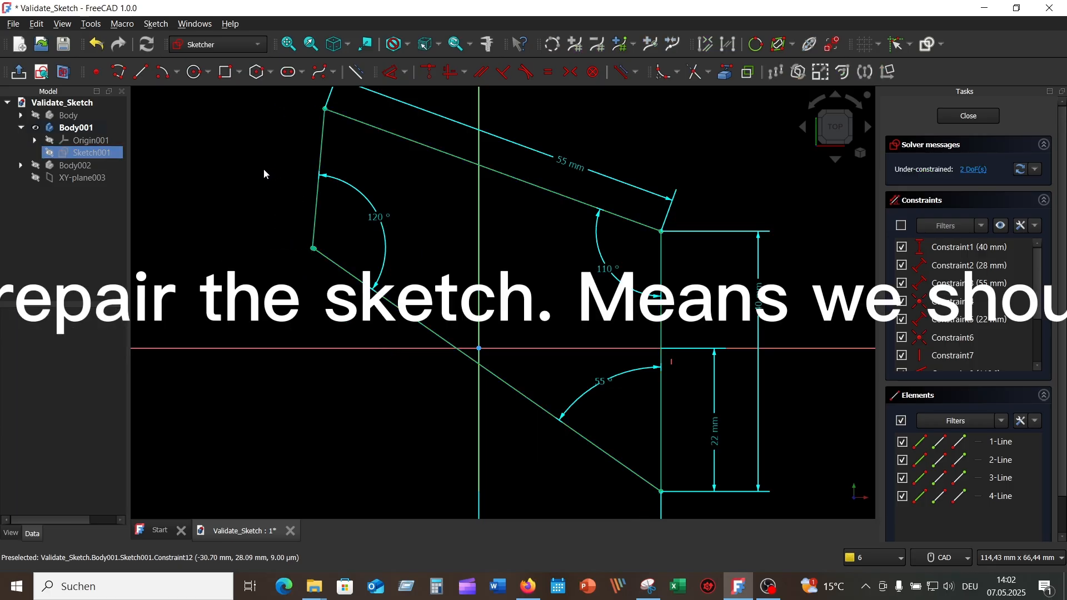
- Extend the long sloping line at the open corner until it meets the short line
scroll(290, 256, "up", 6)
mouse_move(436, 220)
middle_mouse_down()
mouse_move(456, 255)
mouse_move(399, 313)
middle_mouse_up()
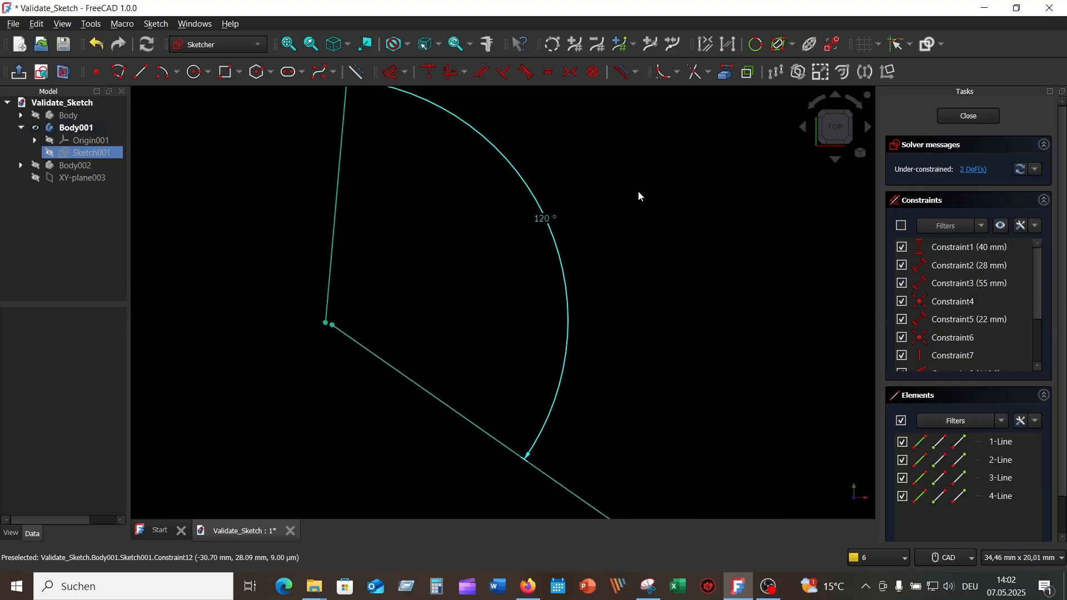
left_click(710, 74)
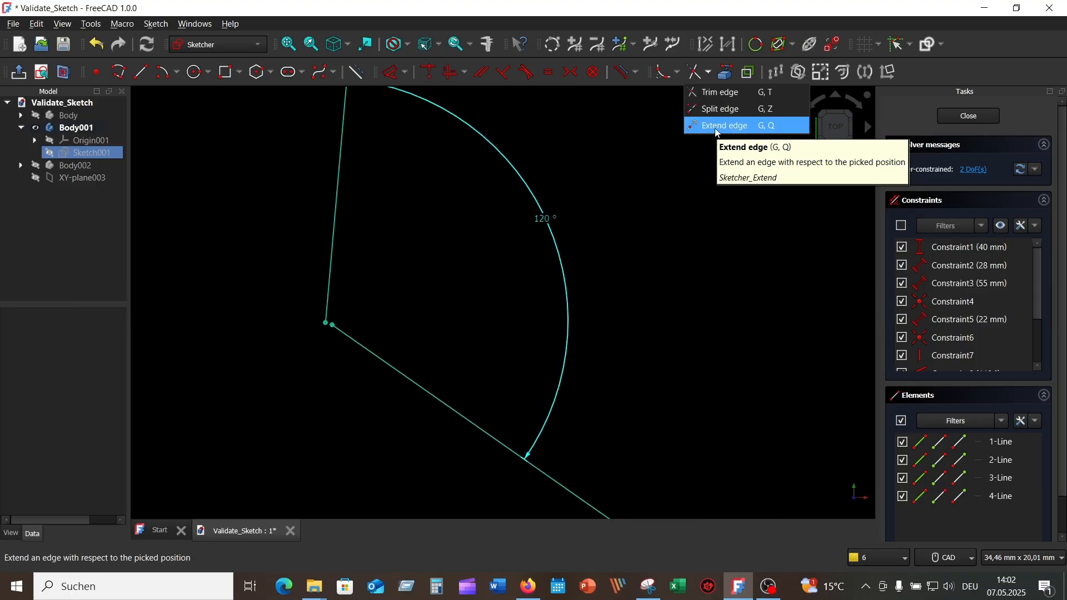
left_click(717, 127)
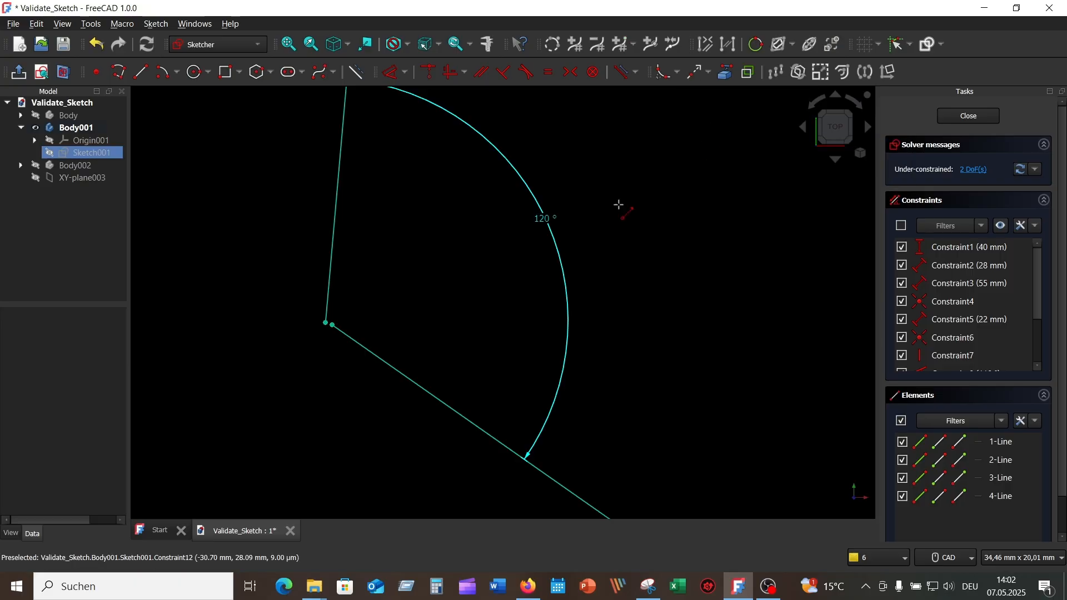
left_click(361, 339)
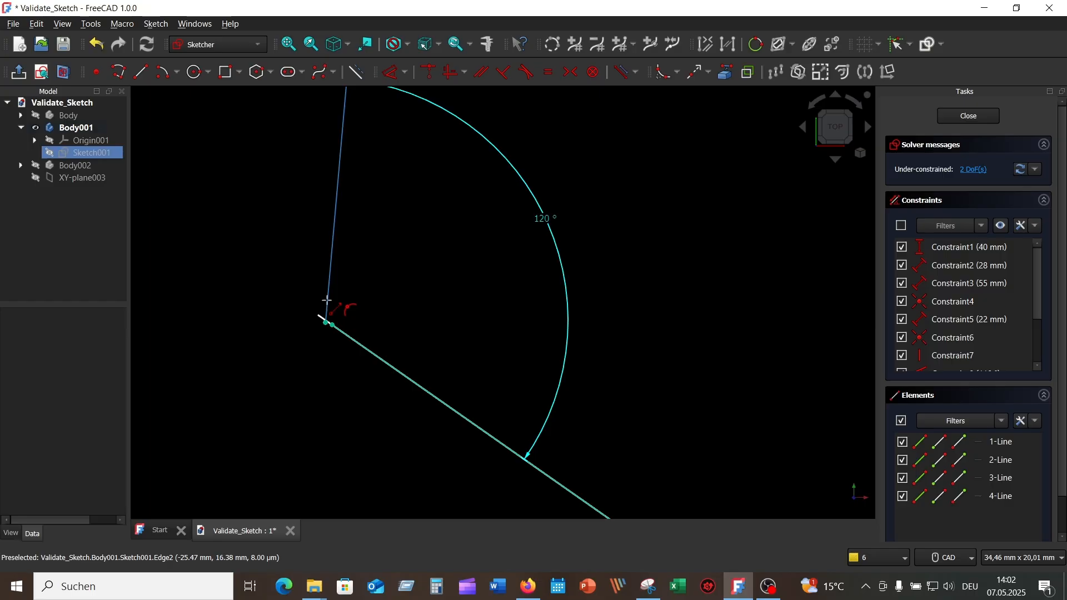
left_click(327, 315)
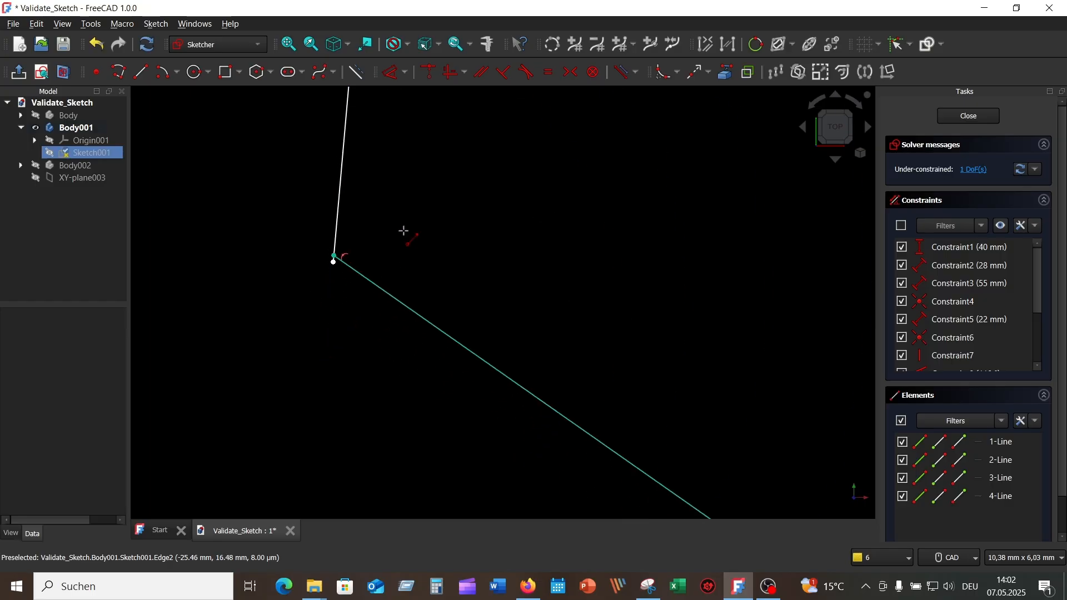
- Trim the short line's overhang beyond the corner and finish editing Sketch001
scroll(404, 230, "up", 5)
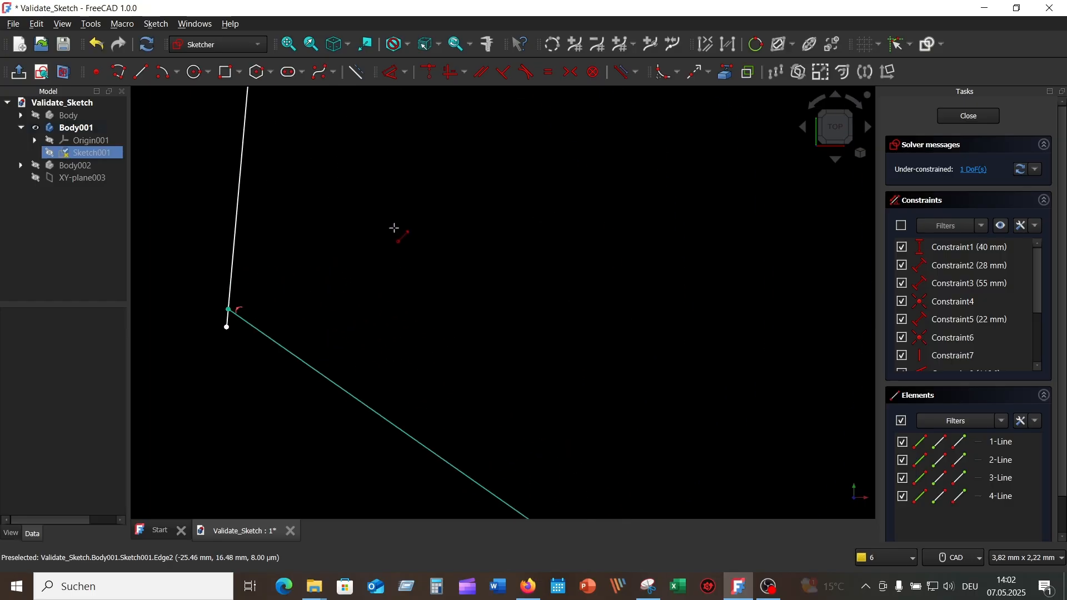
left_click(706, 73)
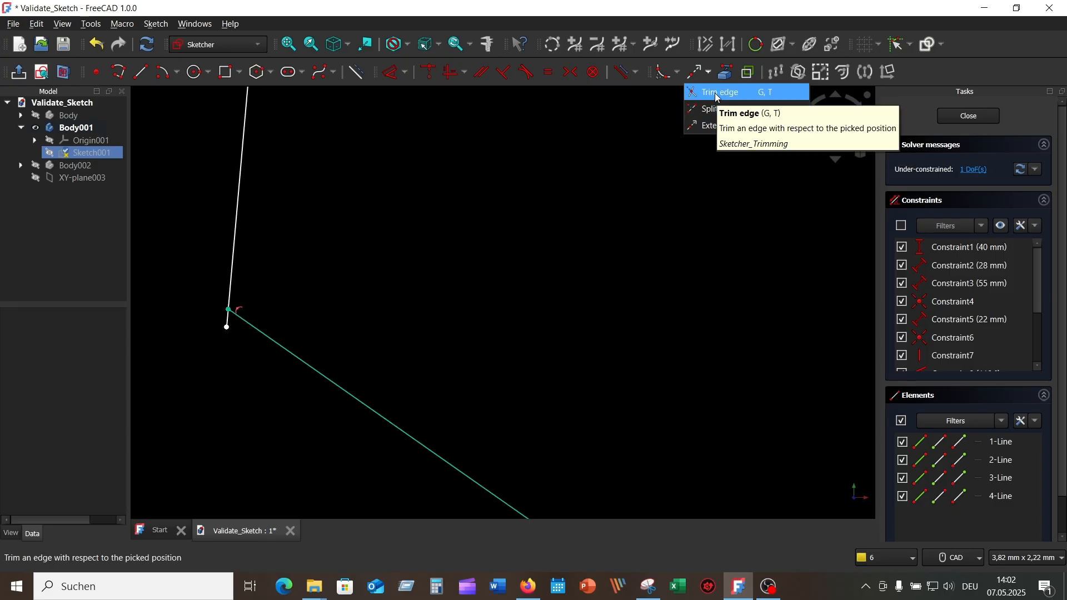
left_click(717, 98)
scroll(211, 408, "up", 3)
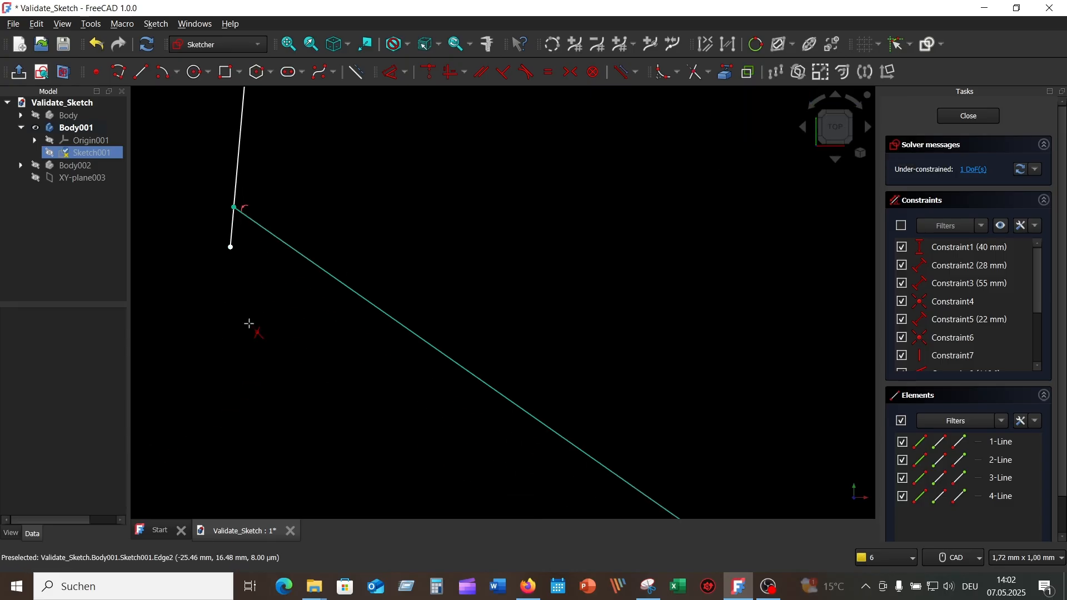
left_click(233, 230)
middle_click_drag(384, 264, 468, 299)
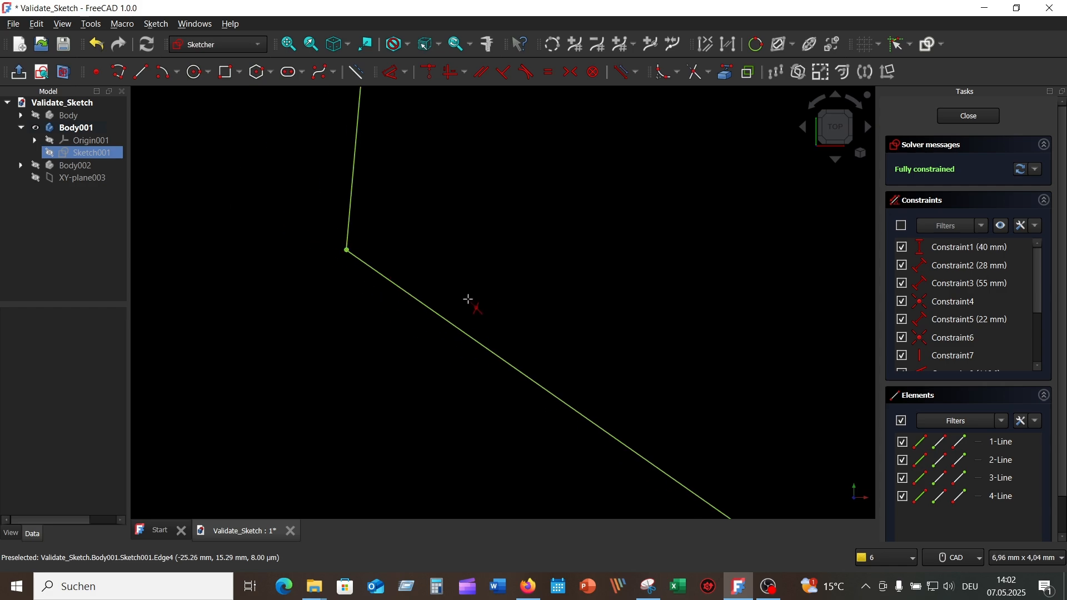
scroll(468, 299, "down", 15)
mouse_move(723, 296)
middle_mouse_down()
mouse_move(434, 236)
mouse_move(480, 258)
middle_mouse_up()
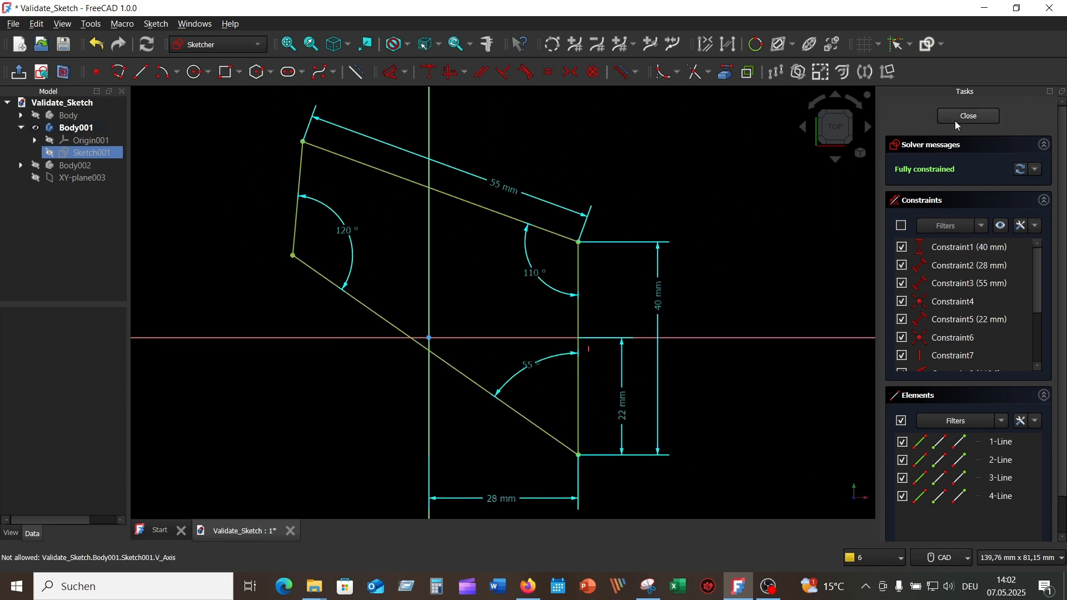
left_click(974, 116)
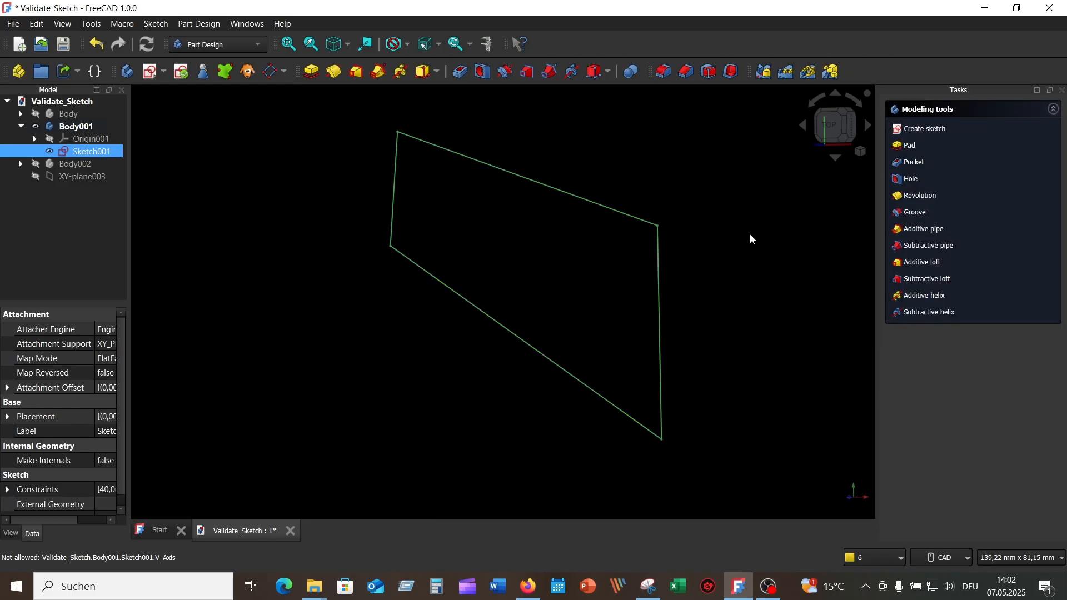
- Validate Sketch001 again, examining the repaired corner up close for open vertexes, and close the validation
left_click(182, 72)
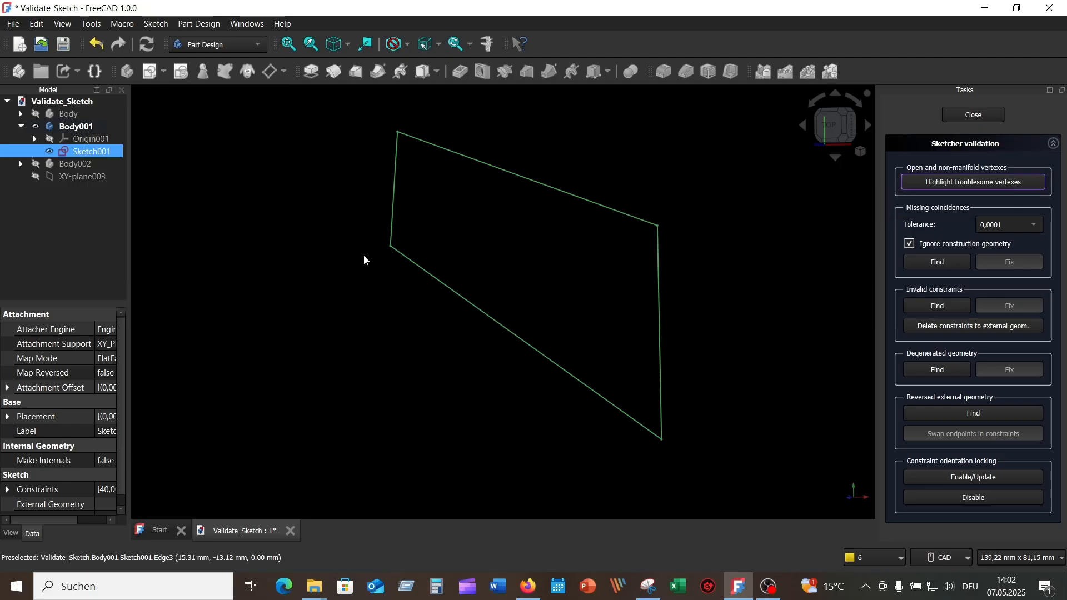
scroll(371, 249, "up", 10)
scroll(558, 317, "up", 3)
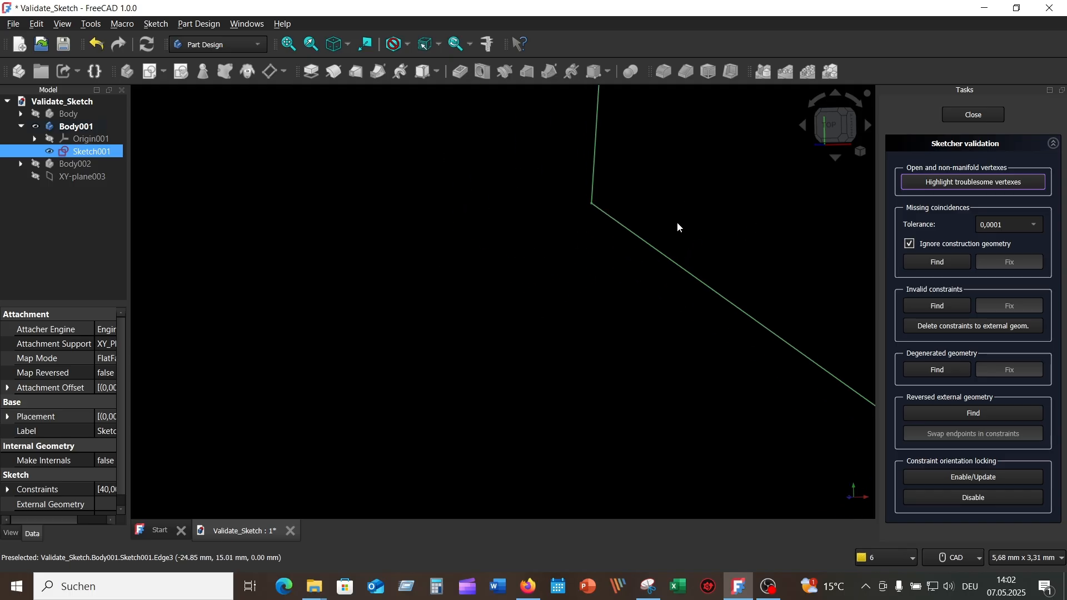
scroll(638, 248, "down", 15)
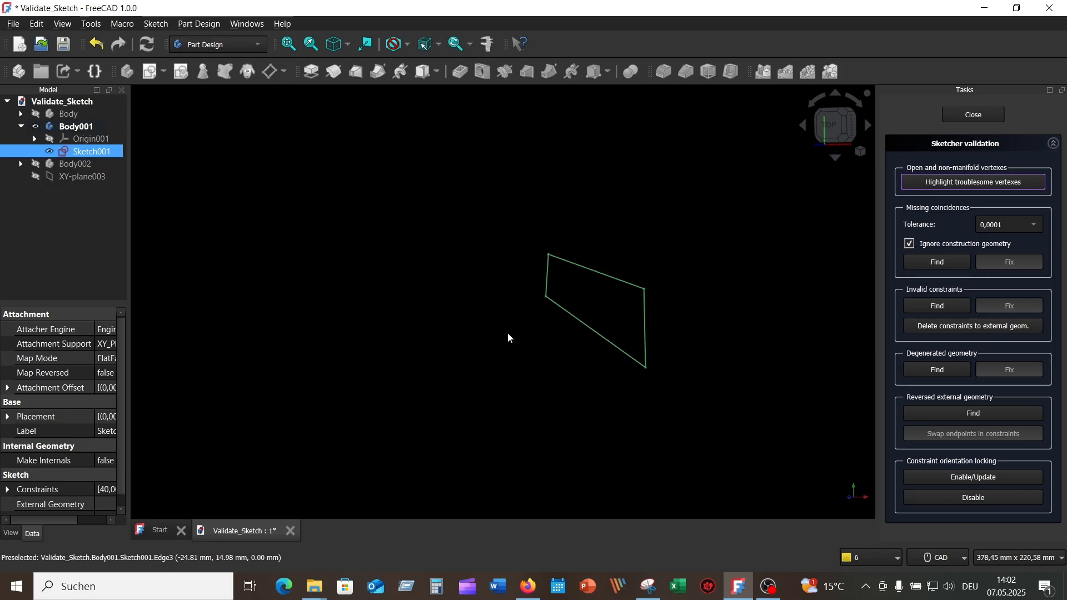
left_click(982, 115)
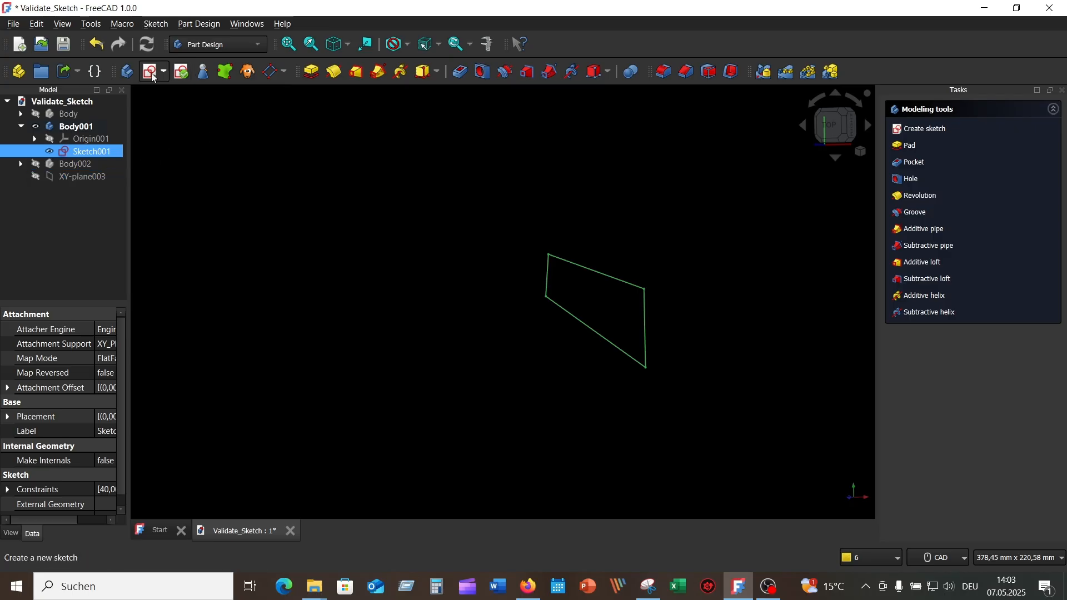
- Pad the repaired Sketch001 in Body001
left_click(313, 72)
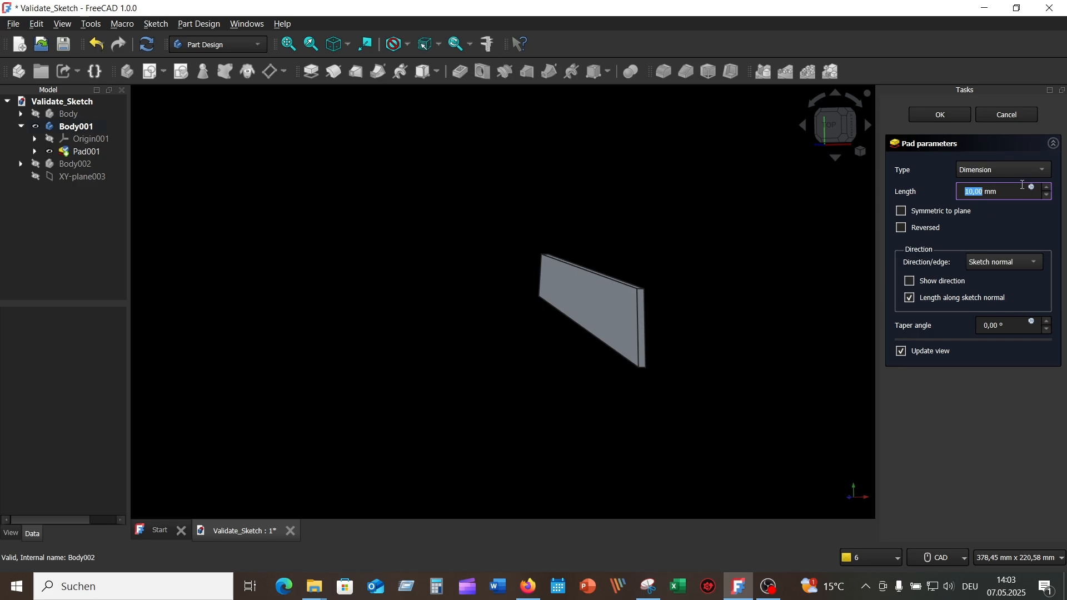
type("1")
key("Return")
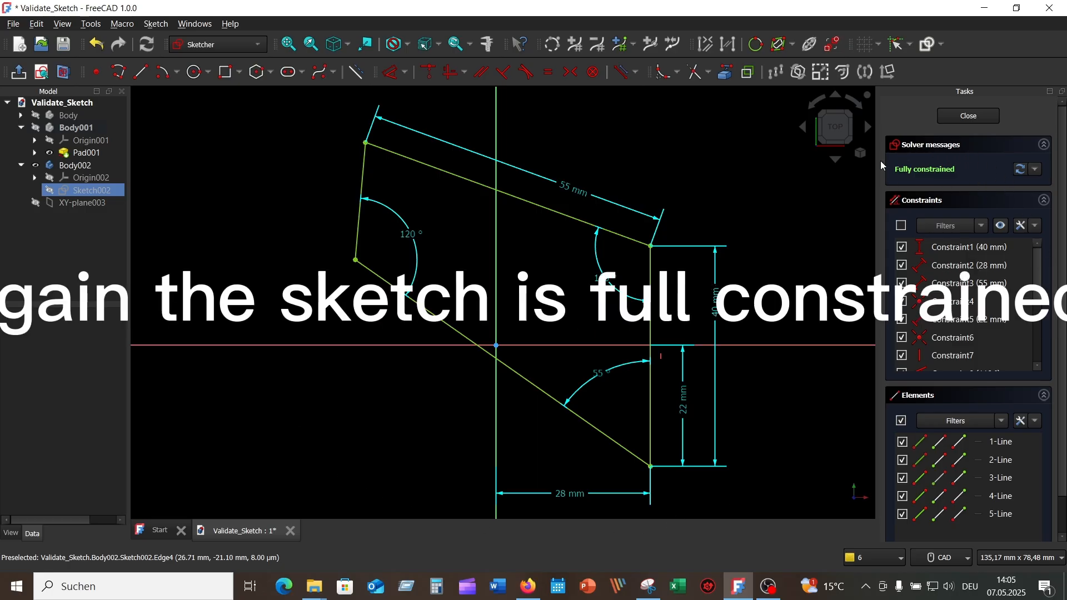
- Finish editing Sketch002 in Body002 and highlight its troublesome vertexes with the sketch validation
left_click(976, 116)
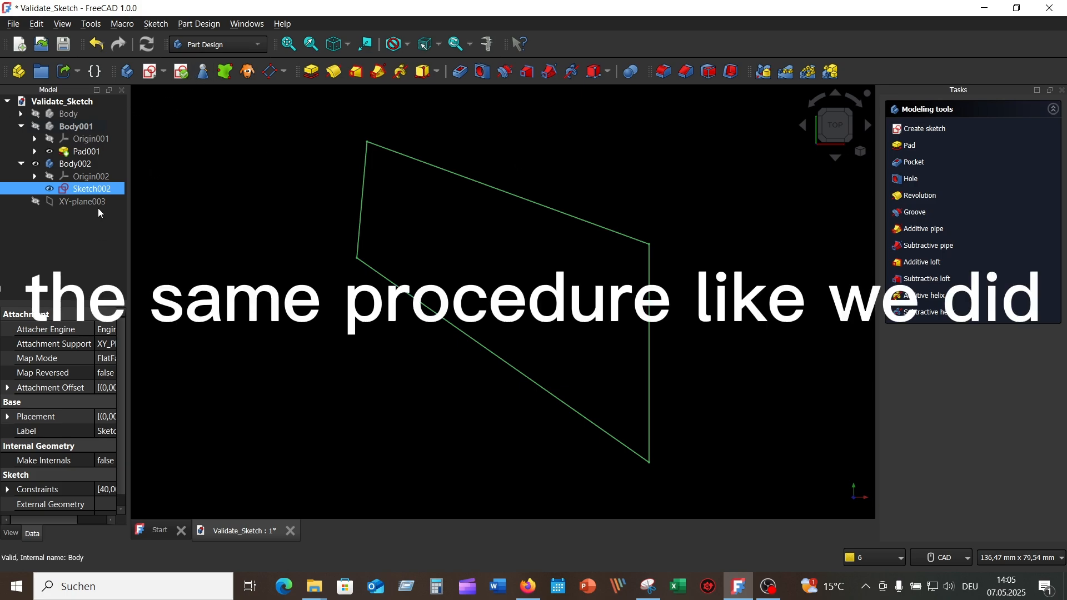
left_click(183, 73)
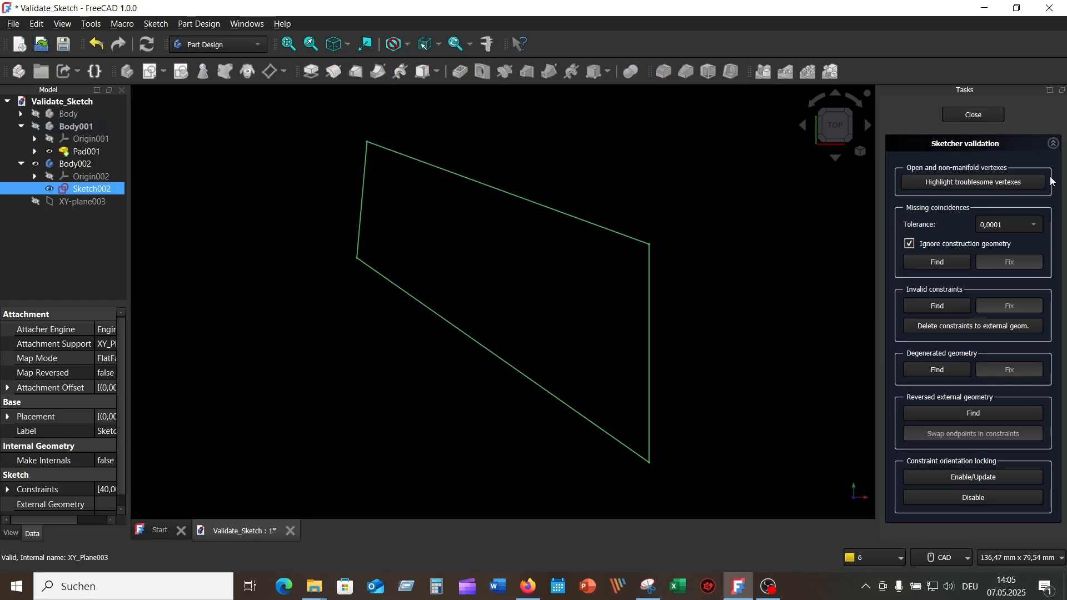
left_click(966, 185)
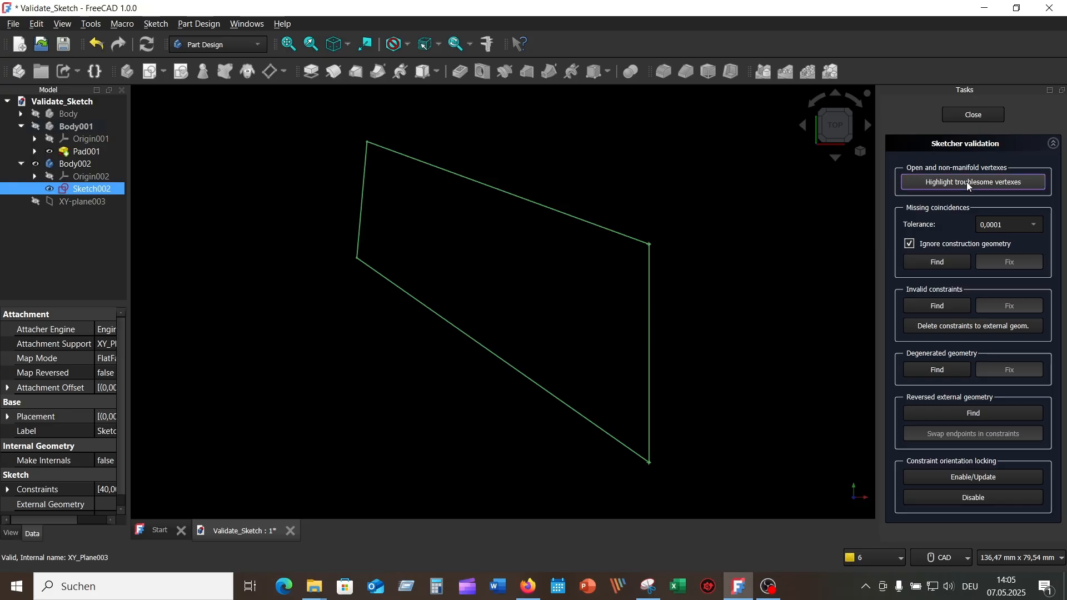
- Examine the marked corners at both ends of Sketch002's vertical line up close for problems
scroll(689, 253, "up", 5)
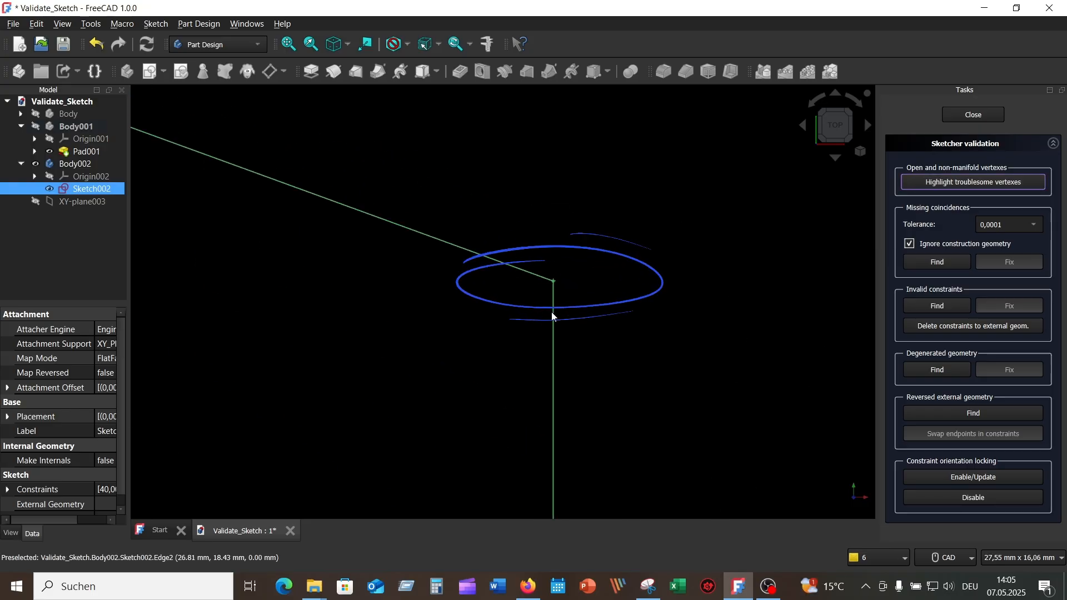
scroll(761, 347, "down", 4)
mouse_move(762, 395)
middle_mouse_down()
mouse_move(734, 207)
mouse_move(718, 175)
middle_mouse_up()
middle_click_drag(713, 442, 691, 369)
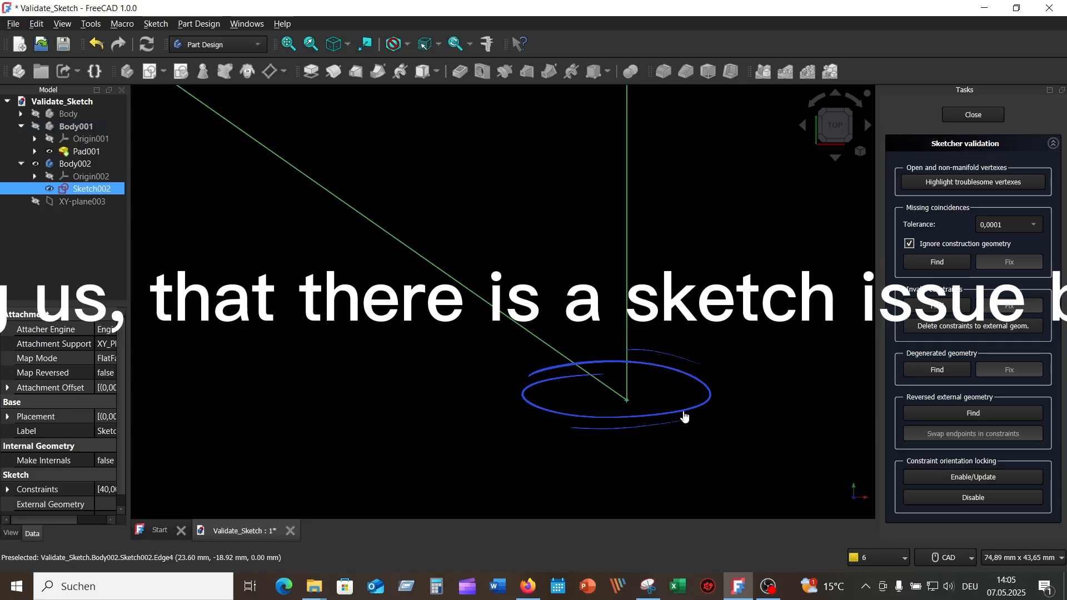
left_click(653, 421)
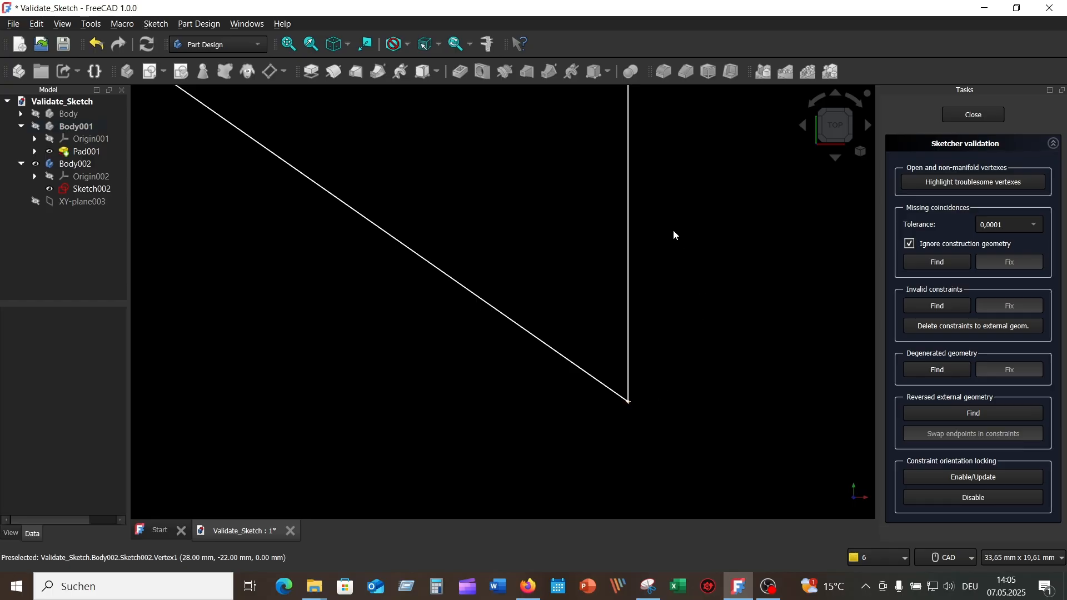
scroll(675, 235, "down", 5)
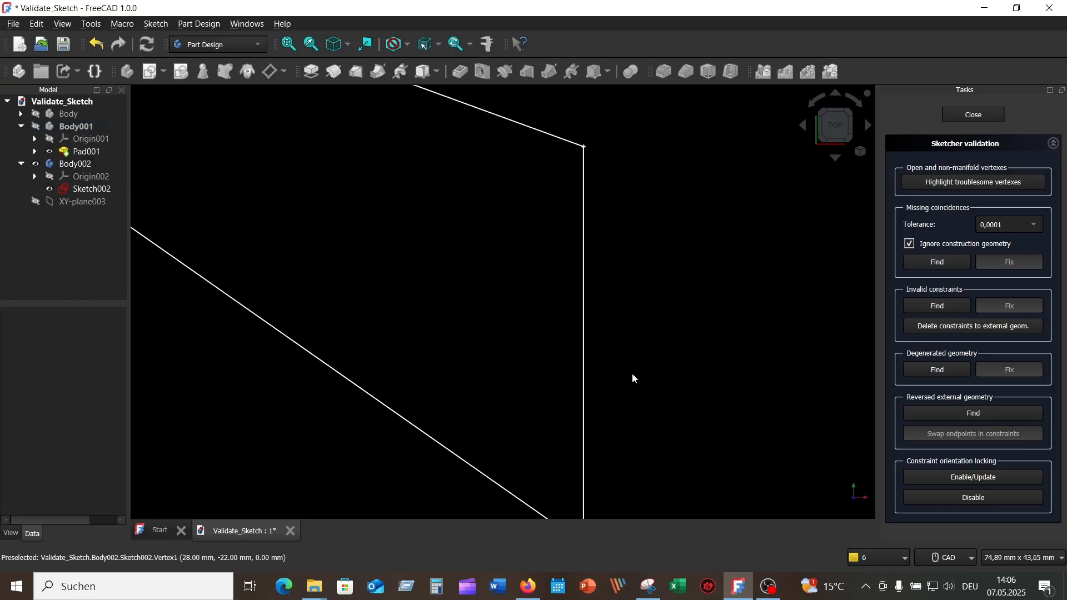
- Check Sketch002 for missing coincidences, invalid constraints, degenerated geometry and reversed external geometry, and close the validation
left_click(945, 261)
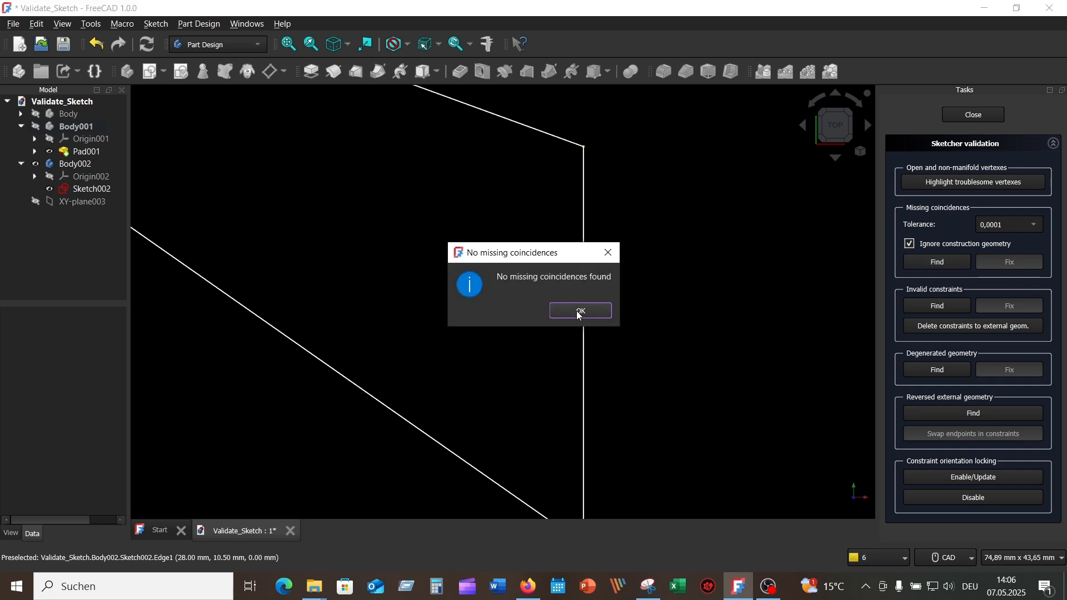
left_click(579, 312)
left_click(938, 306)
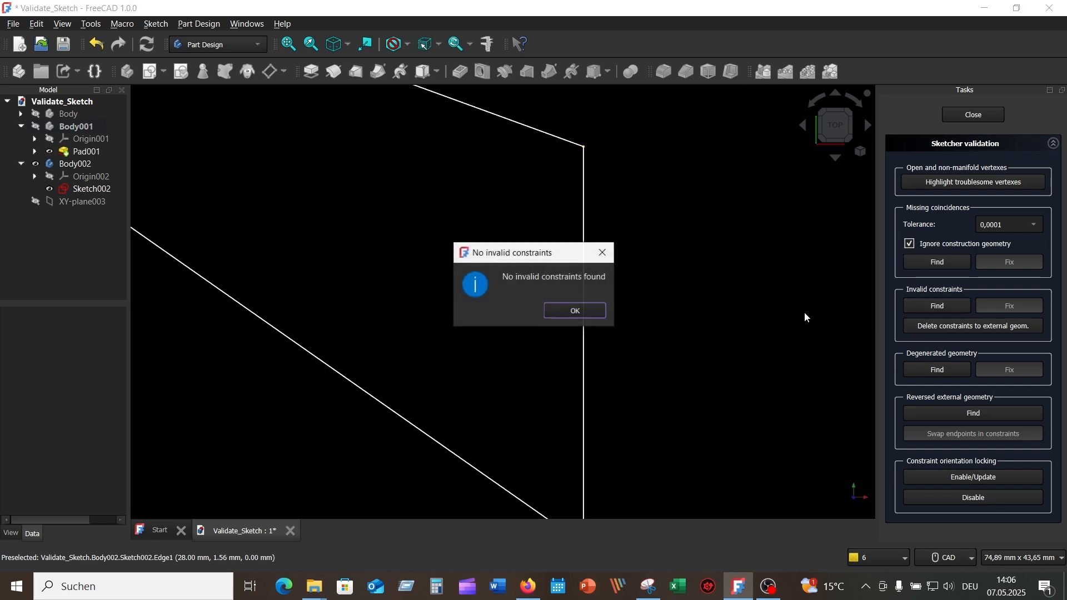
left_click(583, 309)
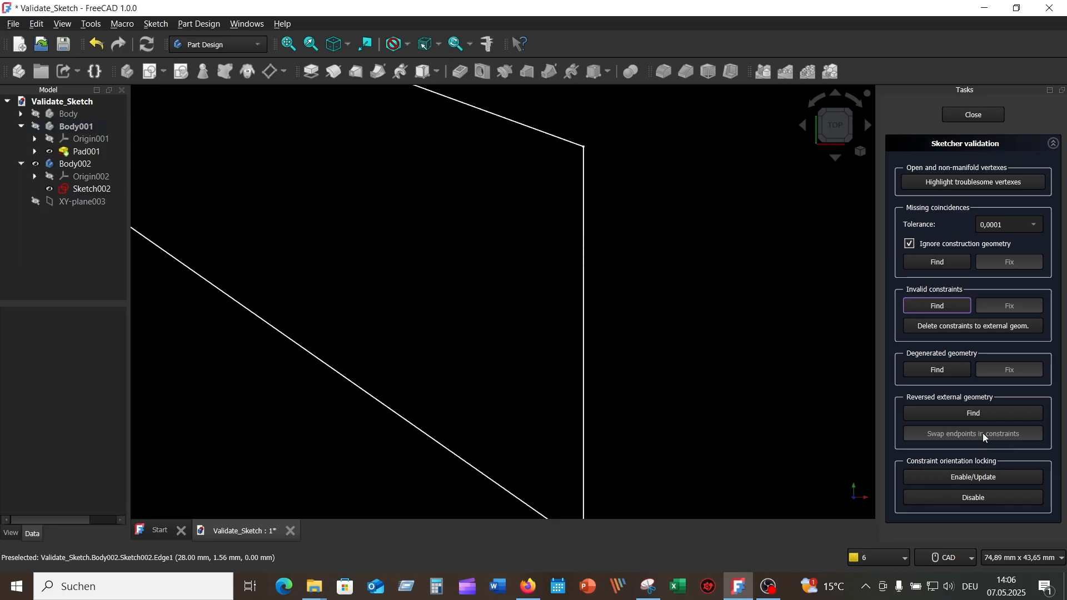
left_click(941, 371)
left_click(584, 312)
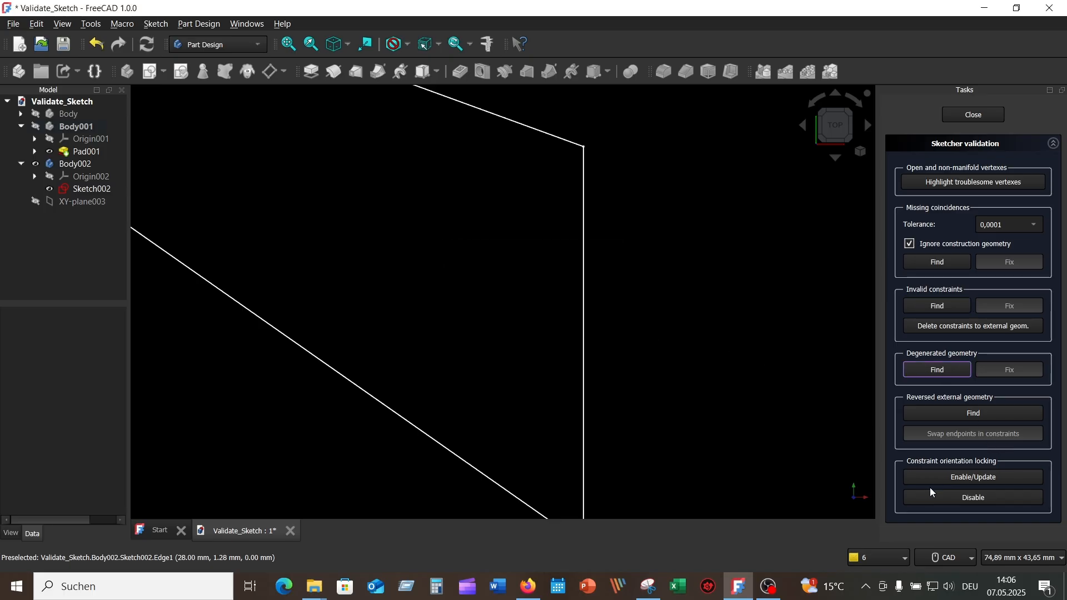
left_click(961, 413)
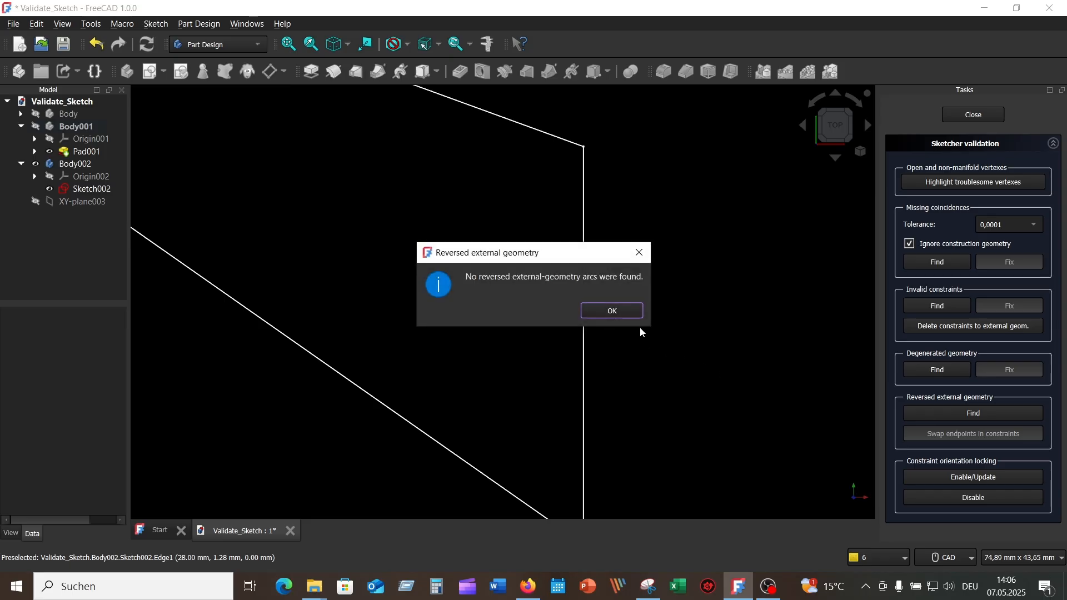
left_click(623, 314)
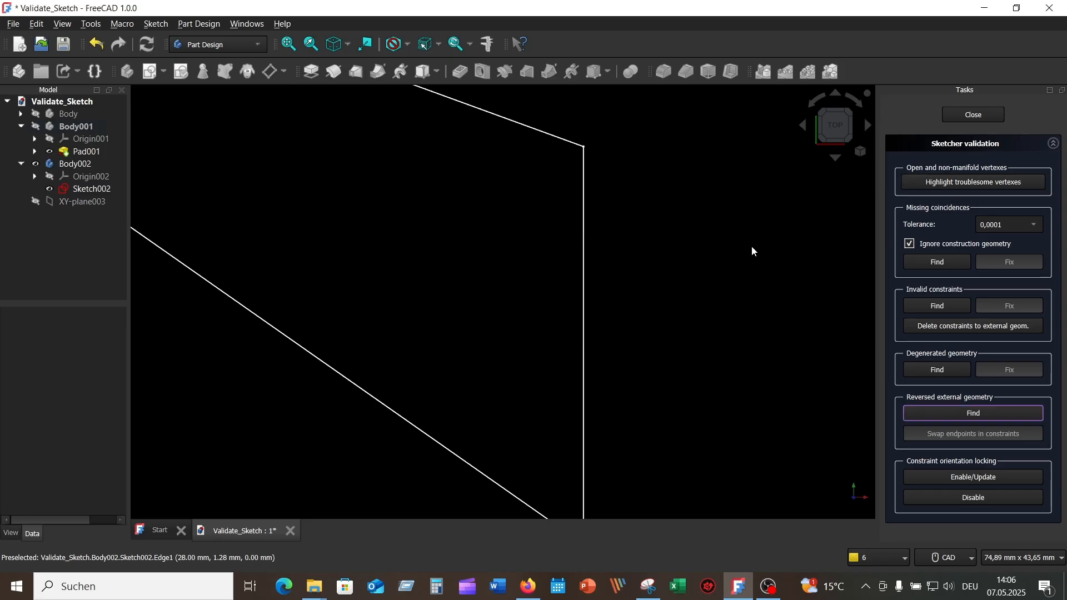
scroll(731, 251, "down", 4)
scroll(732, 250, "down", 1)
scroll(731, 250, "up", 2)
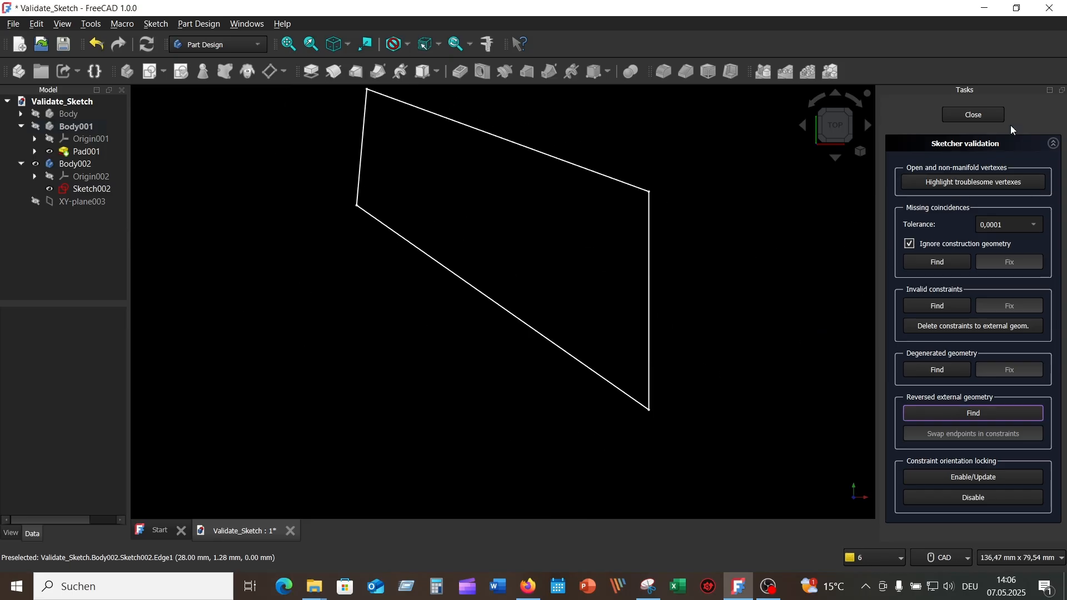
left_click(981, 114)
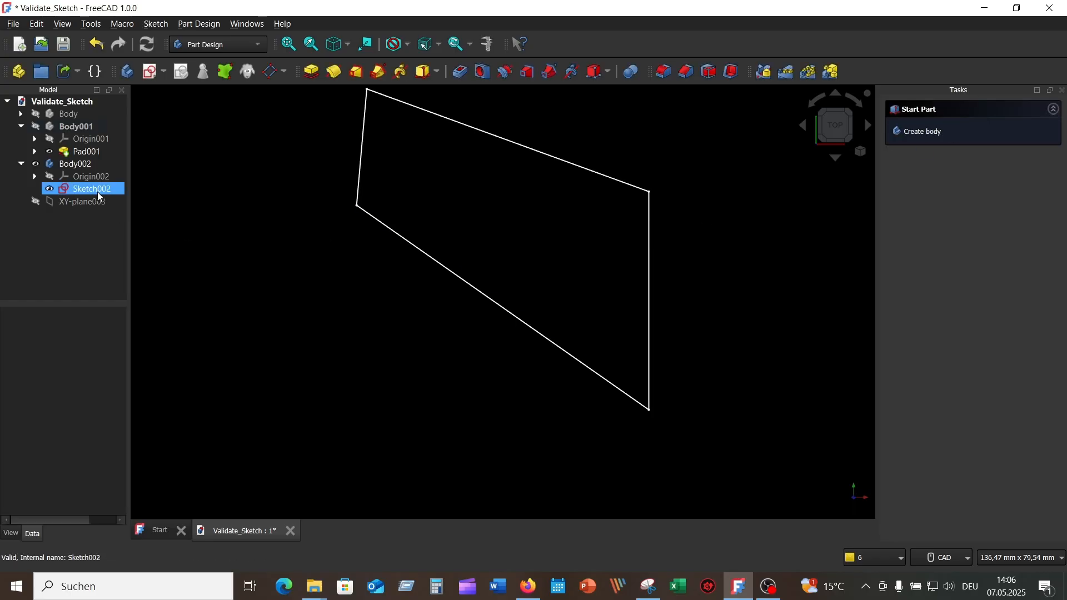
- Try to pad Sketch002 without activating its body
left_click(100, 189)
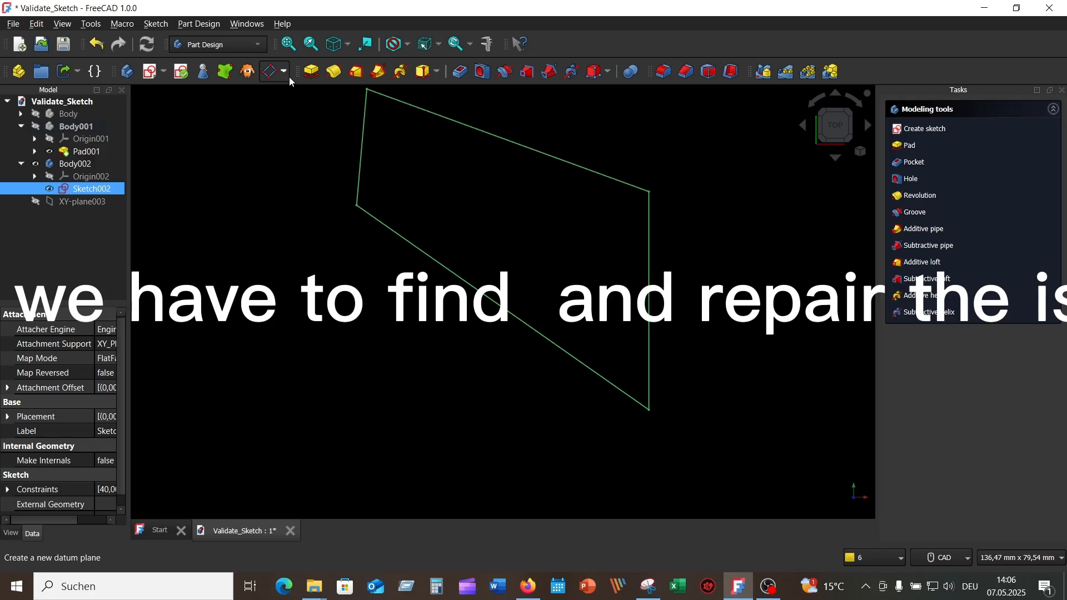
left_click(312, 73)
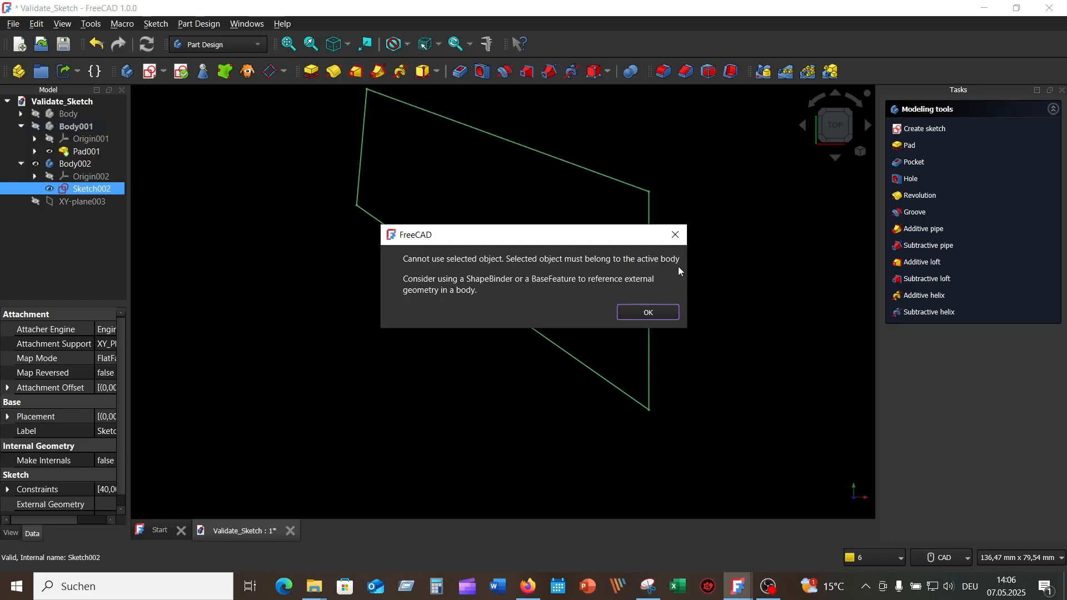
left_click(663, 315)
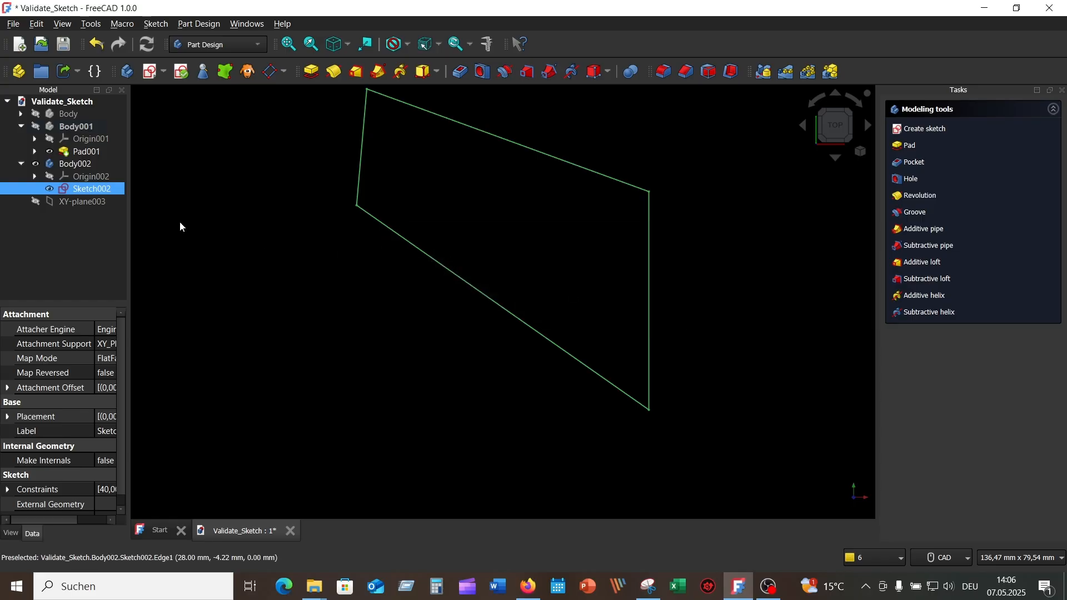
- Make Body002 the active body
left_click(75, 164)
right_click(83, 164)
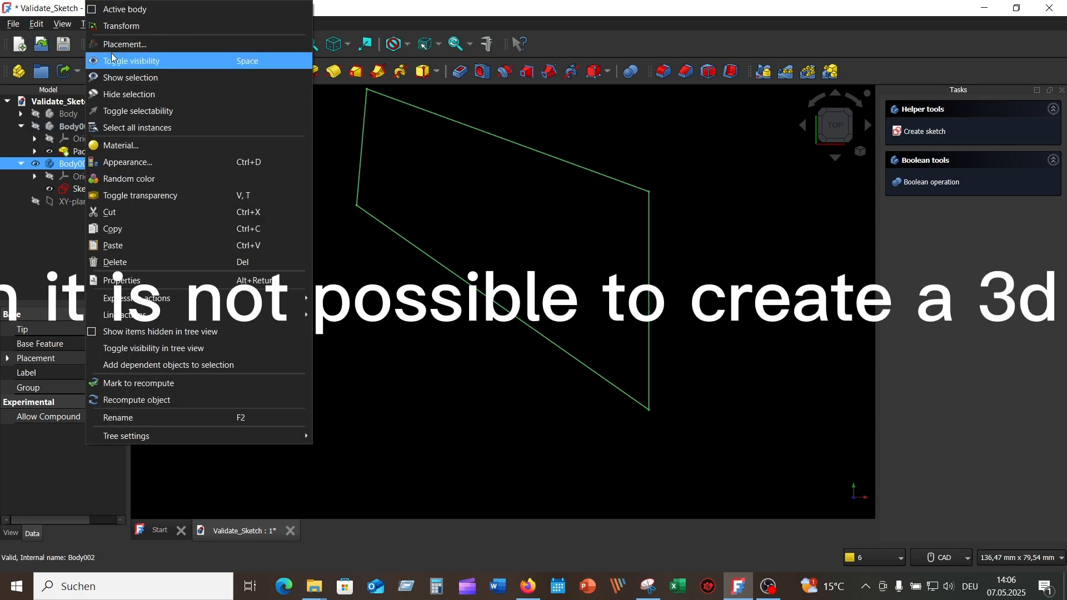
left_click(93, 10)
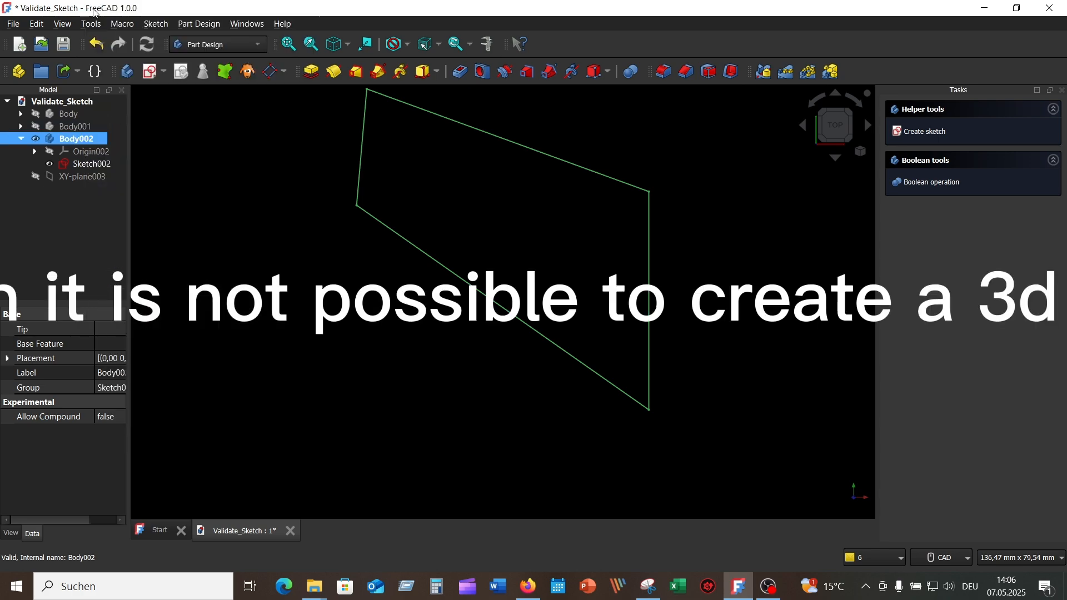
- Try to pad Sketch002 in the active Body002 with a length of 10 mm, and cancel the pad
left_click(91, 163)
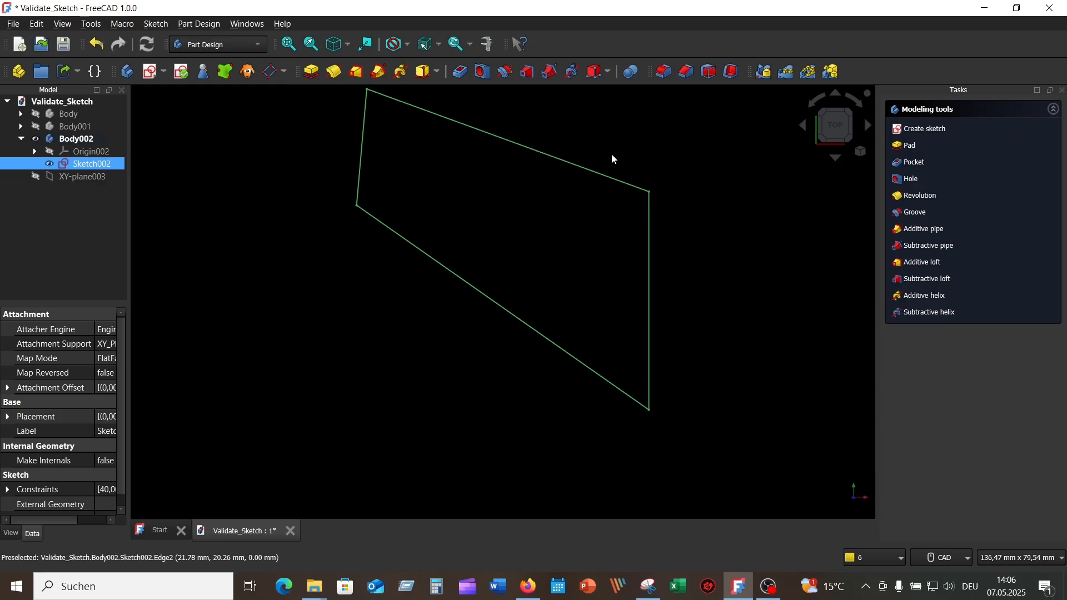
left_click(312, 72)
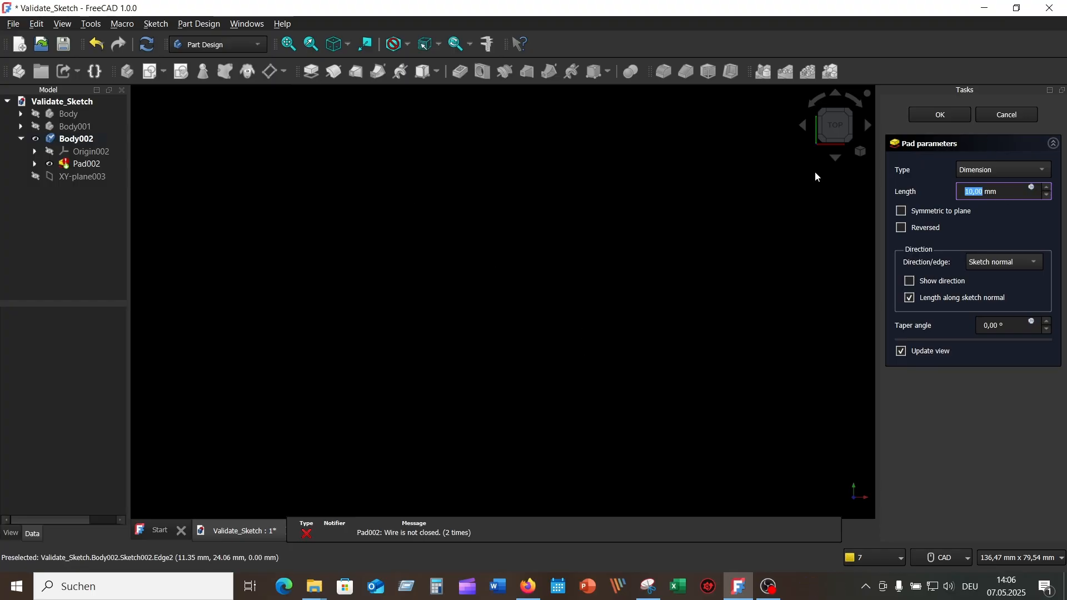
left_click(866, 154)
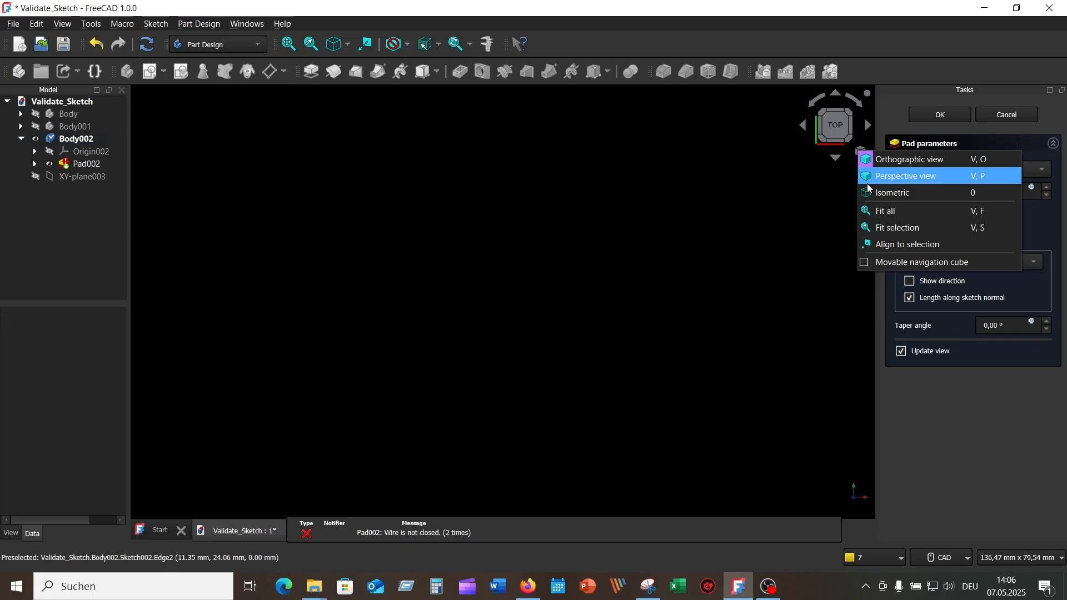
left_click(877, 211)
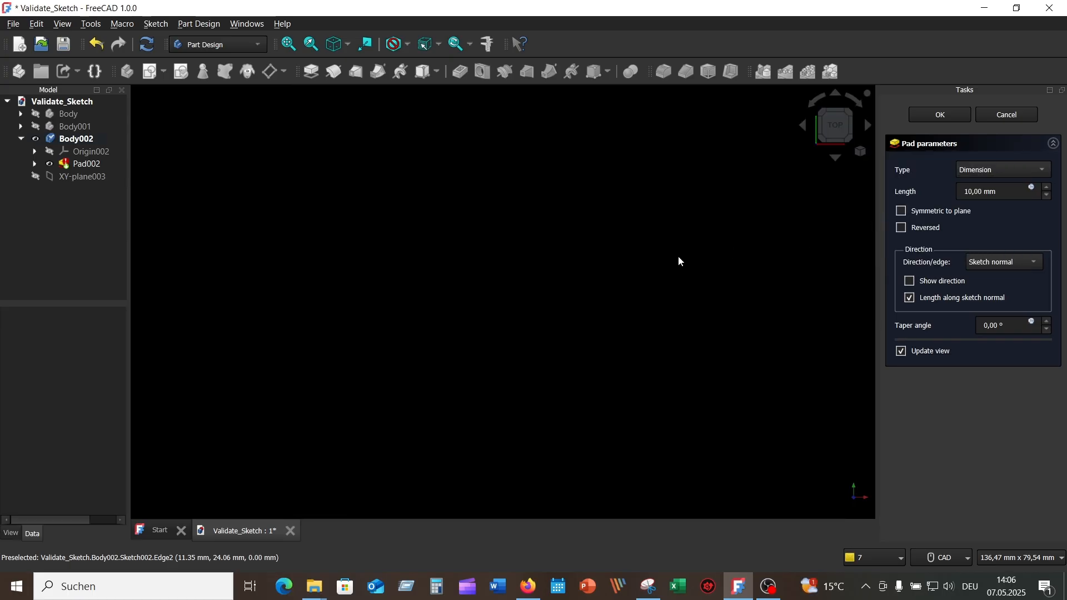
left_click(1007, 115)
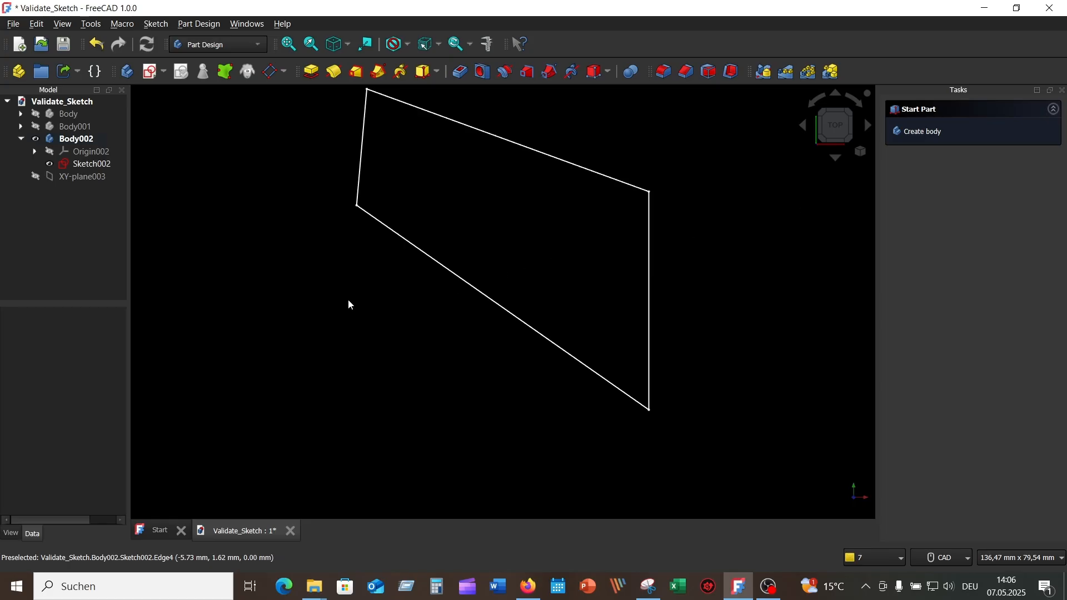
- Edit Sketch002, turn one of the two overlapping vertical lines into construction geometry, and close the sketch
middle_click_drag(288, 269, 287, 294)
left_click(102, 168)
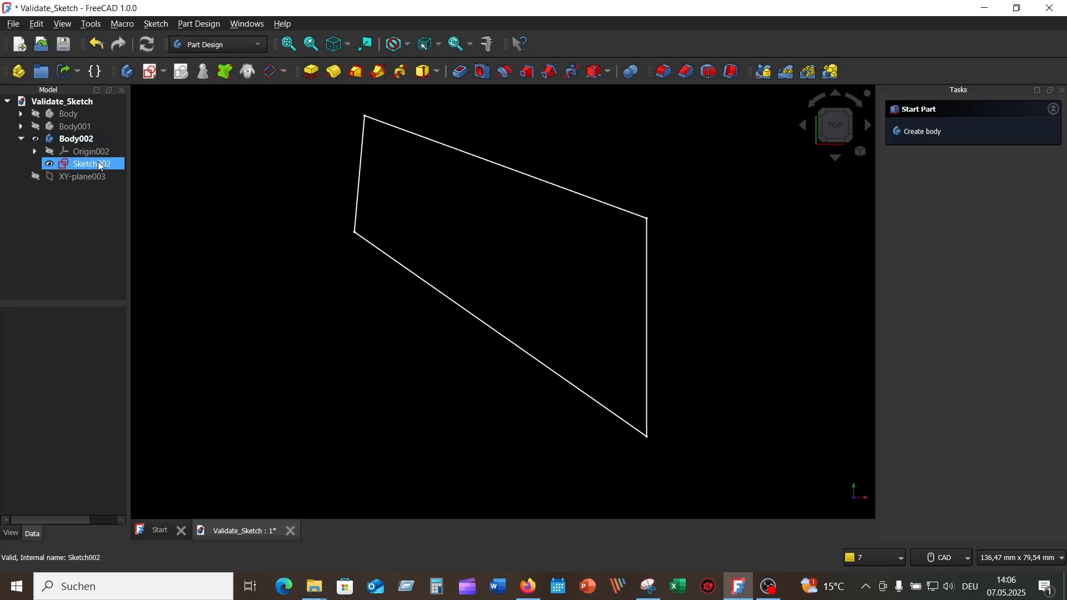
double_click(101, 165)
scroll(734, 325, "up", 2)
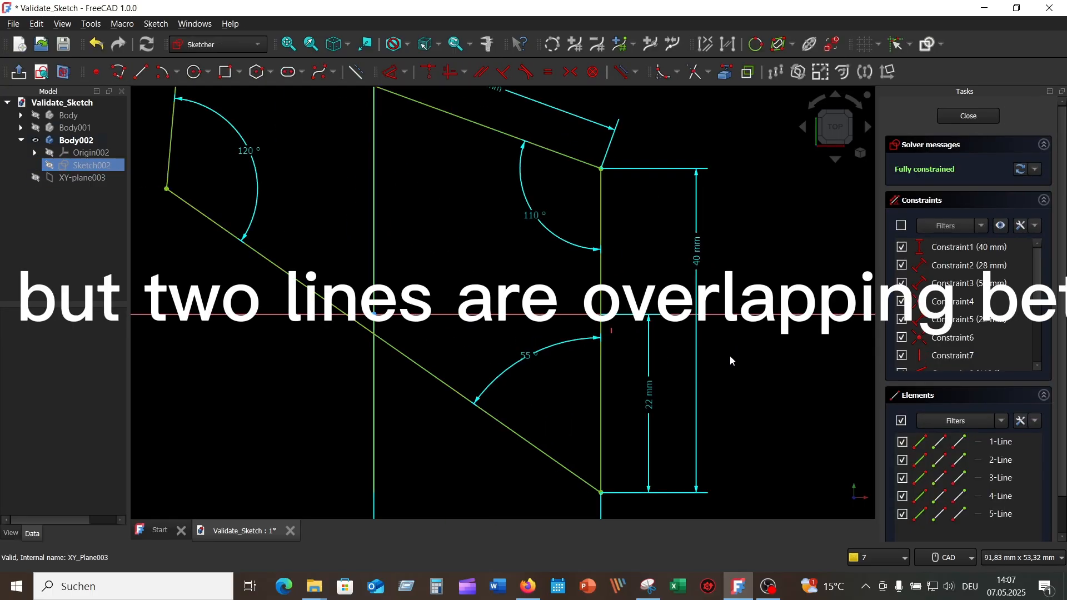
left_click(603, 294)
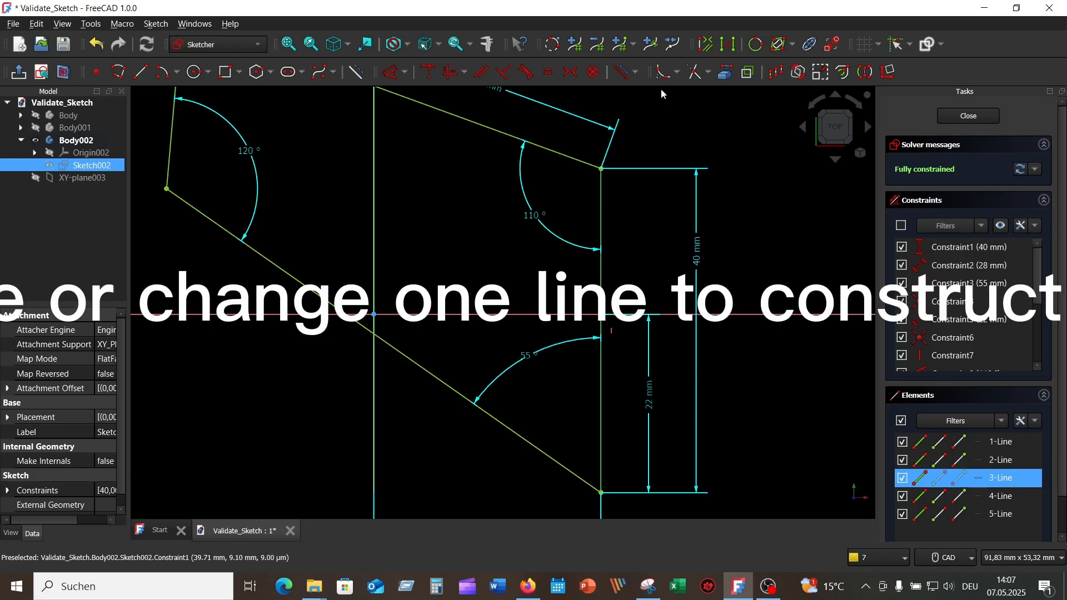
left_click(360, 72)
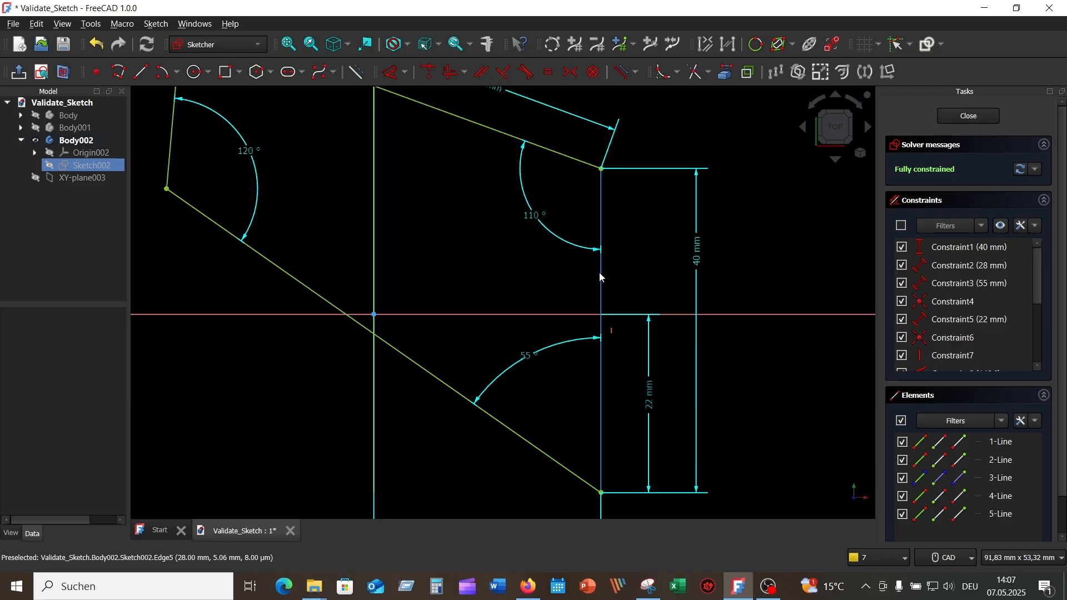
scroll(736, 245, "down", 4)
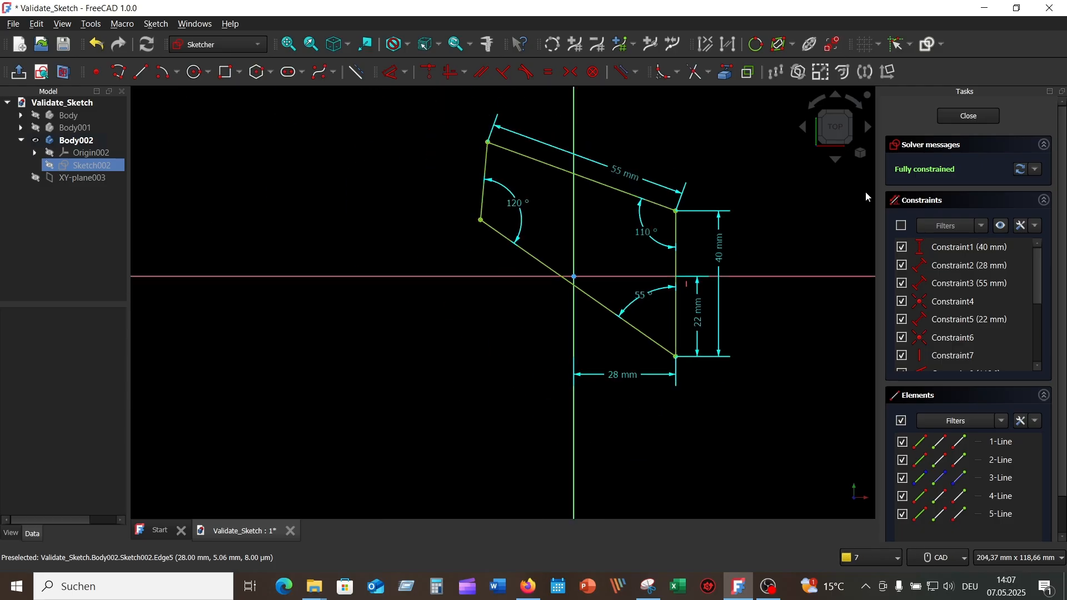
left_click(977, 118)
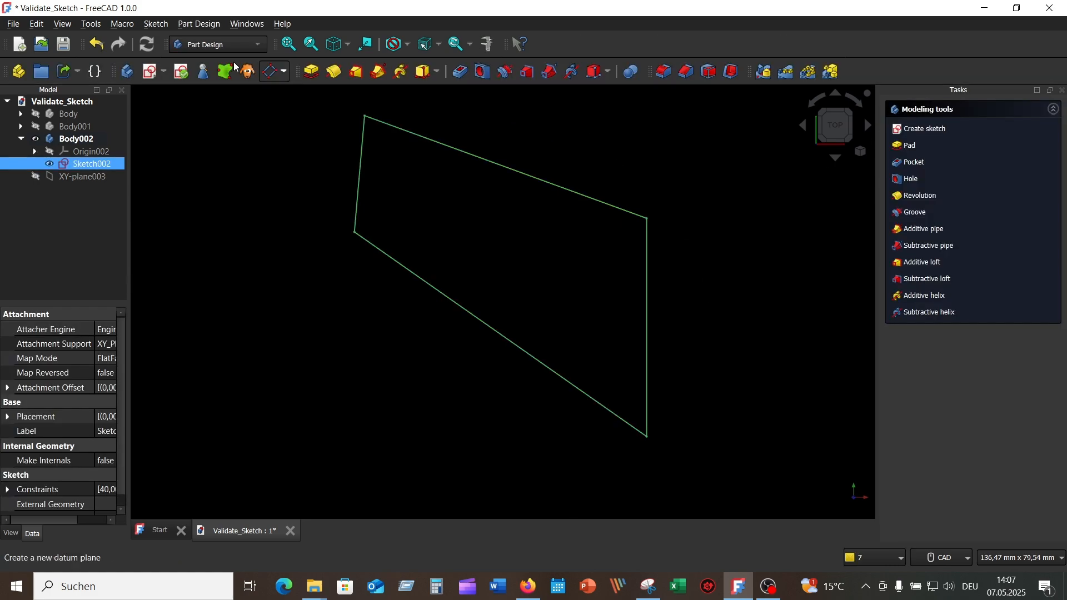
- Validate Sketch002 again by highlighting troublesome vertexes, examine the upper corner of the vertical line up close, and close the validation
left_click(181, 73)
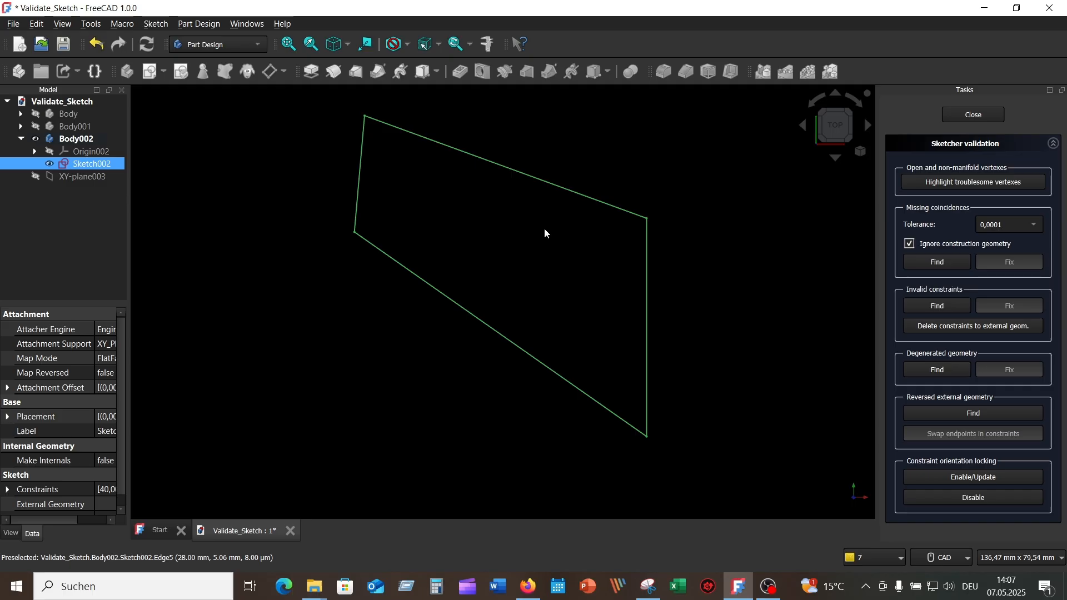
left_click(992, 183)
scroll(695, 206, "up", 4)
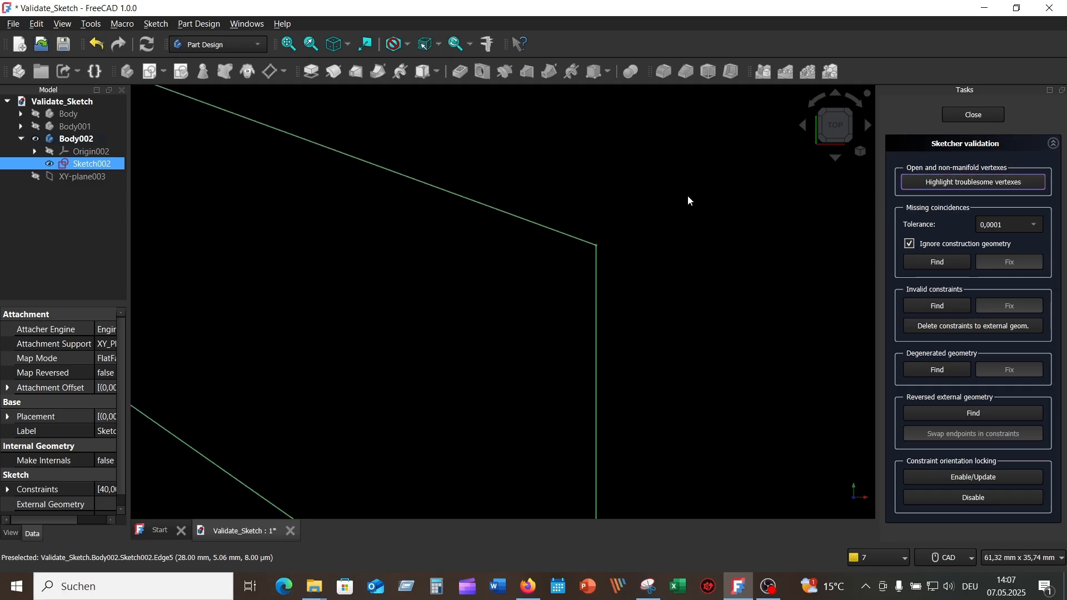
scroll(615, 243, "down", 3)
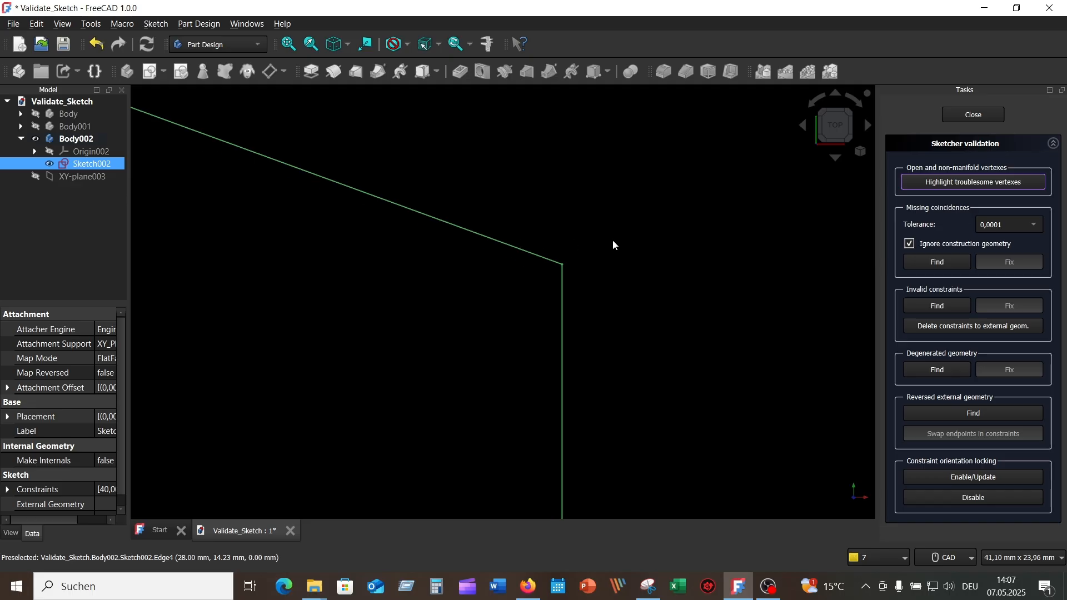
left_click(973, 115)
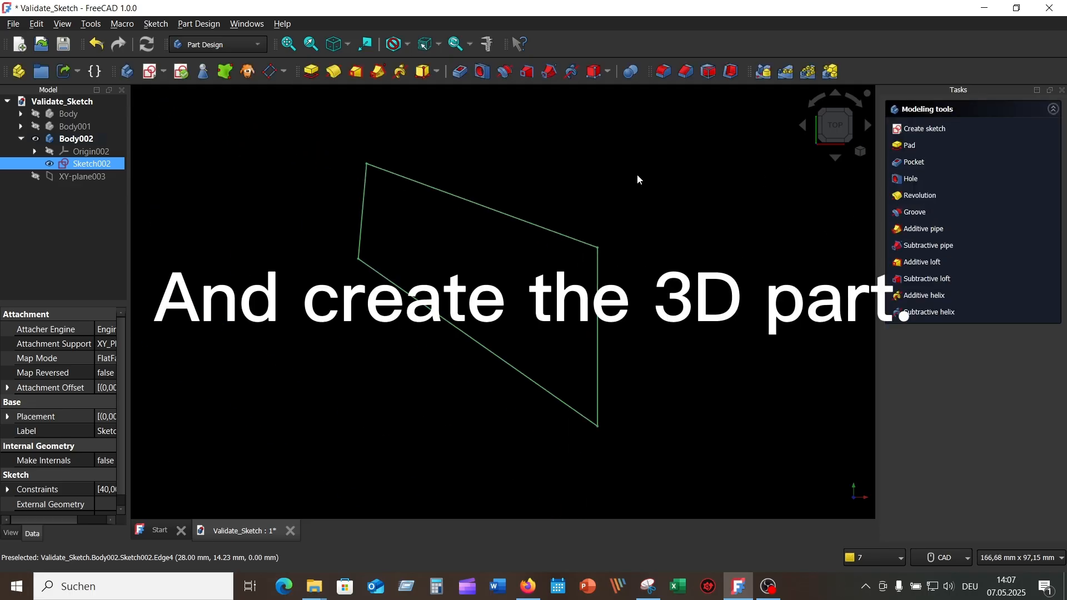
- Pad the repaired Sketch002 in Body002 with a length of 15 mm
left_click(312, 72)
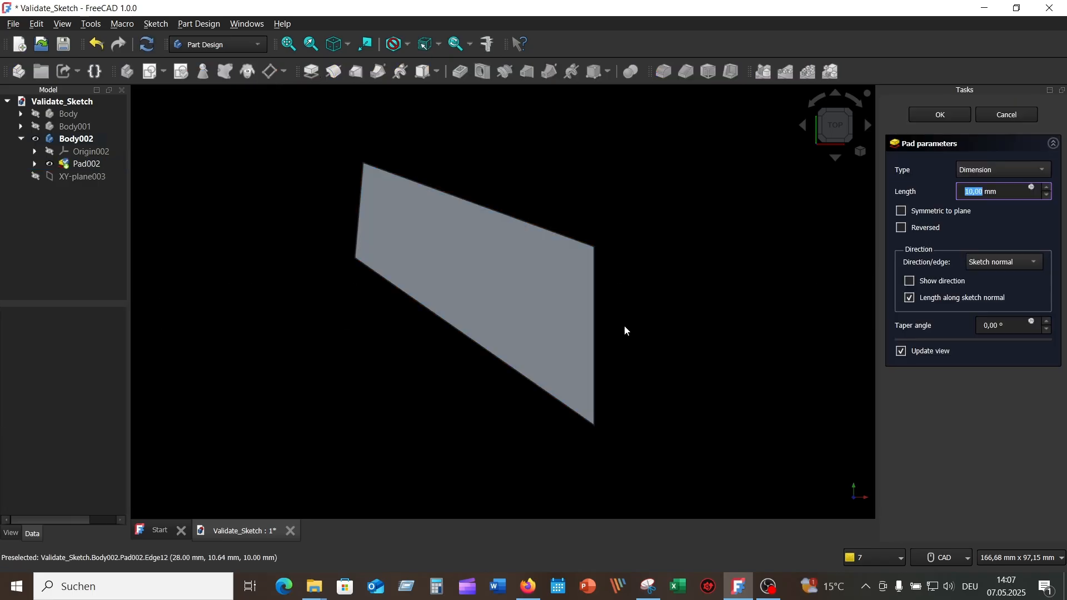
middle_click_drag(625, 327, 624, 326)
type("15")
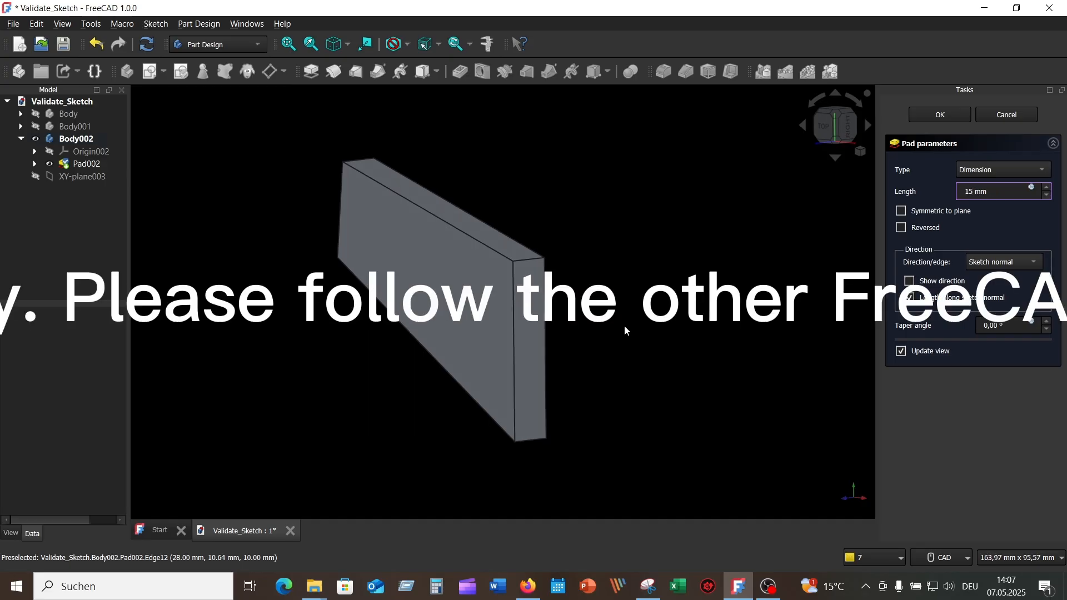
key("Return")
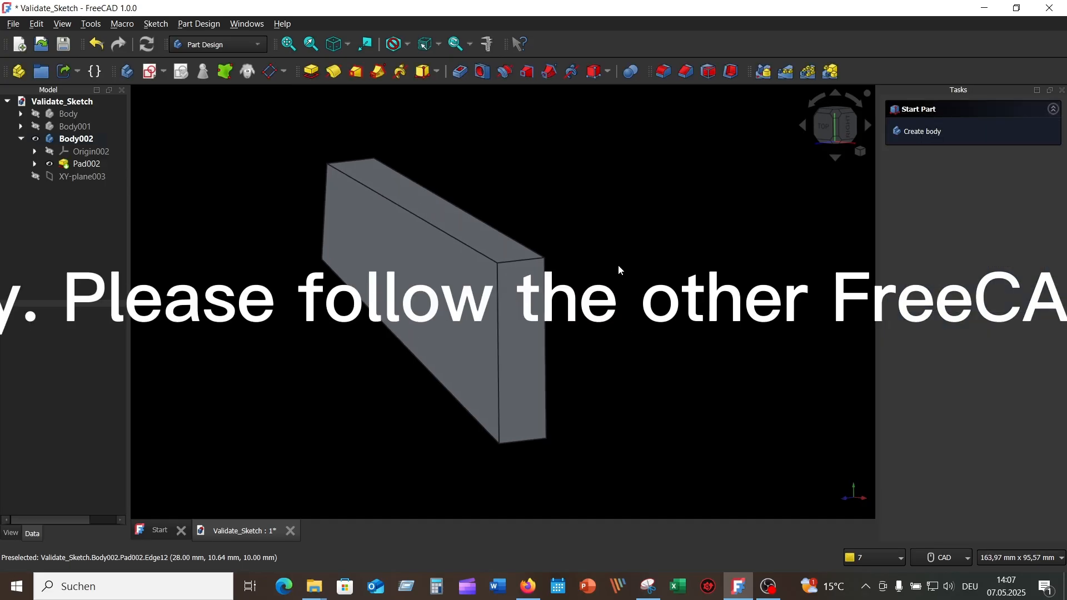
middle_click_drag(613, 254, 644, 296)
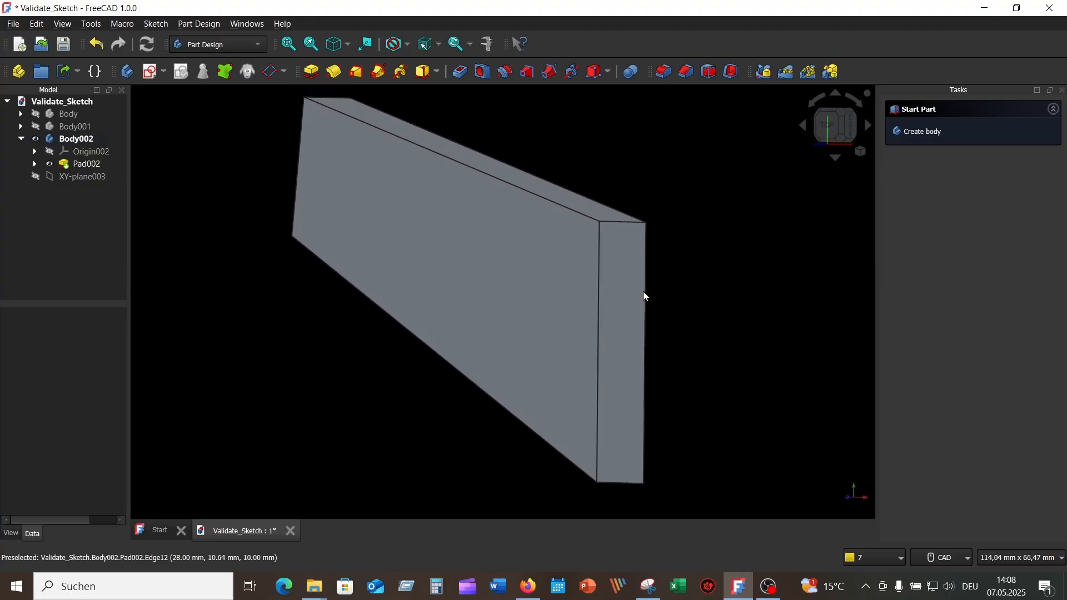